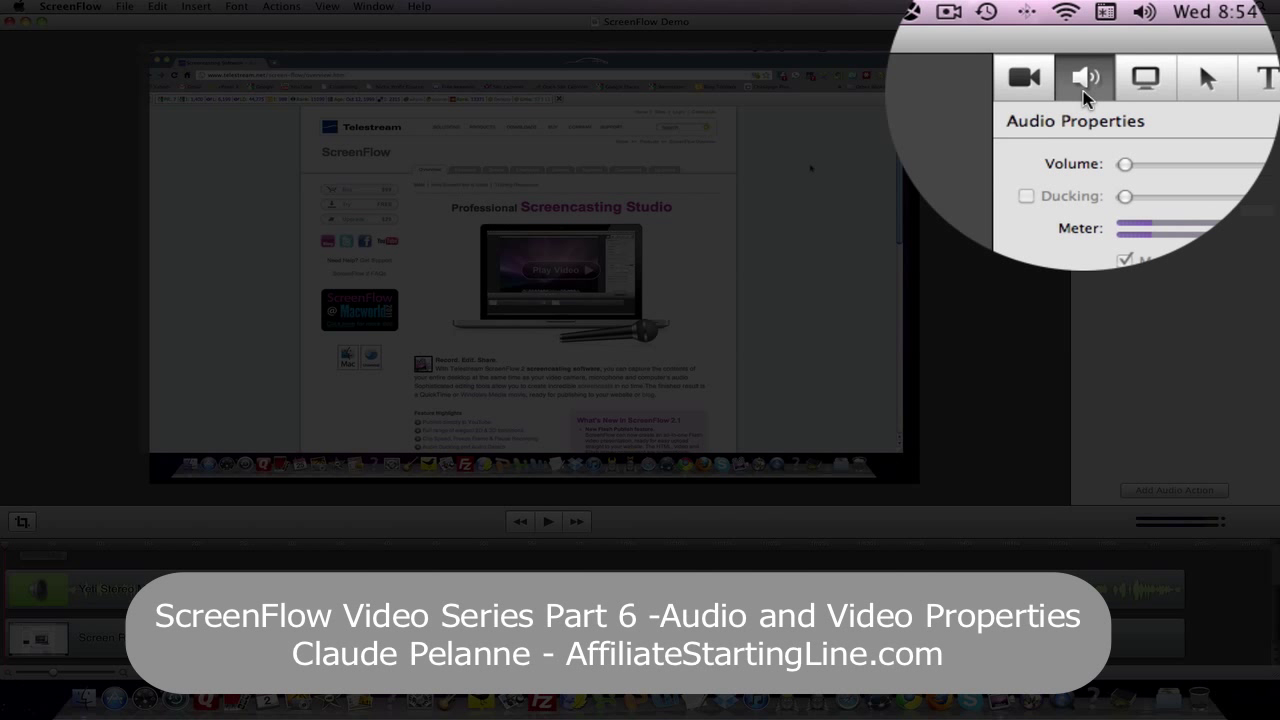
- Close the Dashboard and select the Yeti Stereo Microphone clip to show its audio settings
{"action": "left_click", "coordinate": [1083, 92]}
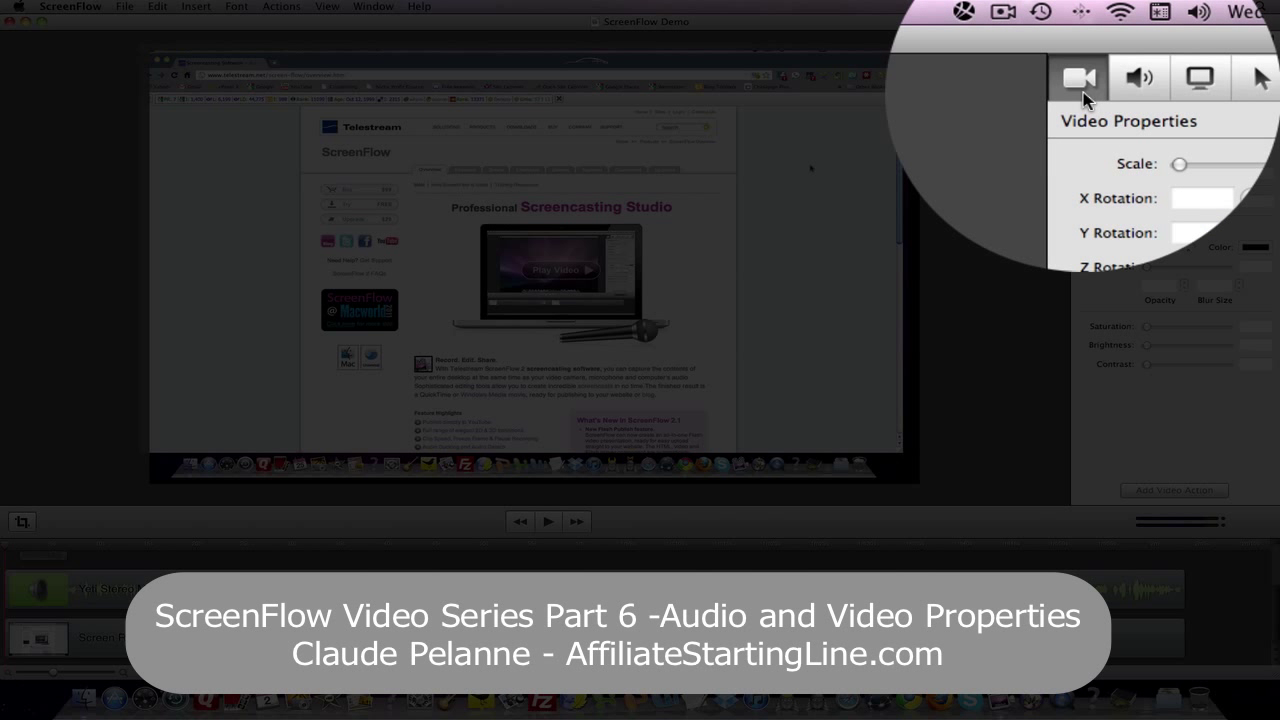
{"action": "left_click", "coordinate": [1122, 50]}
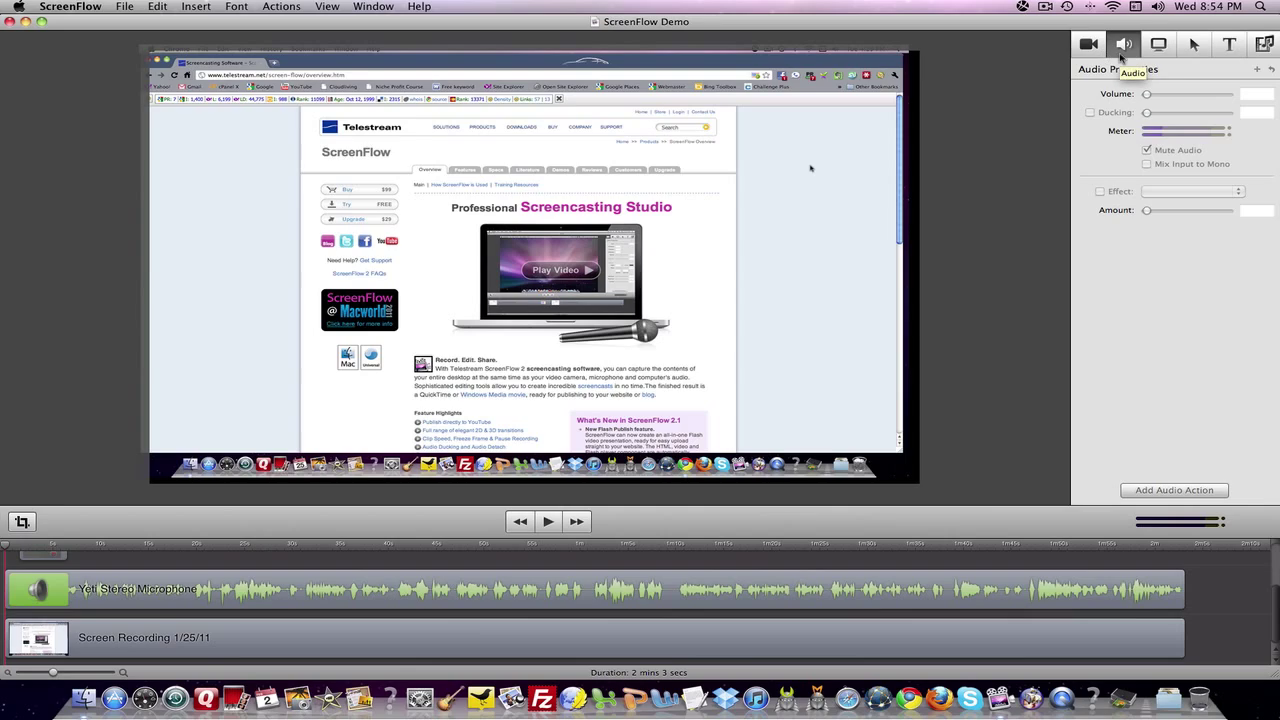
{"action": "key", "text": "F12"}
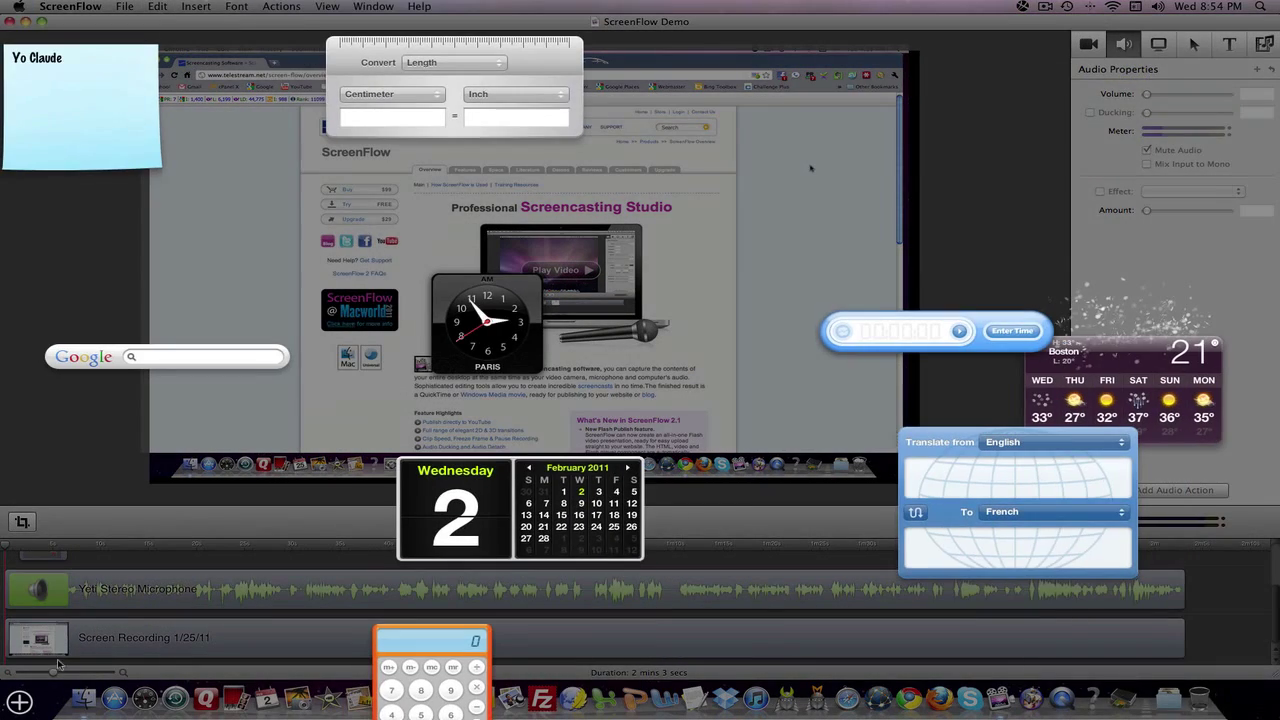
{"action": "left_click", "coordinate": [95, 589]}
{"action": "left_click", "coordinate": [82, 590]}
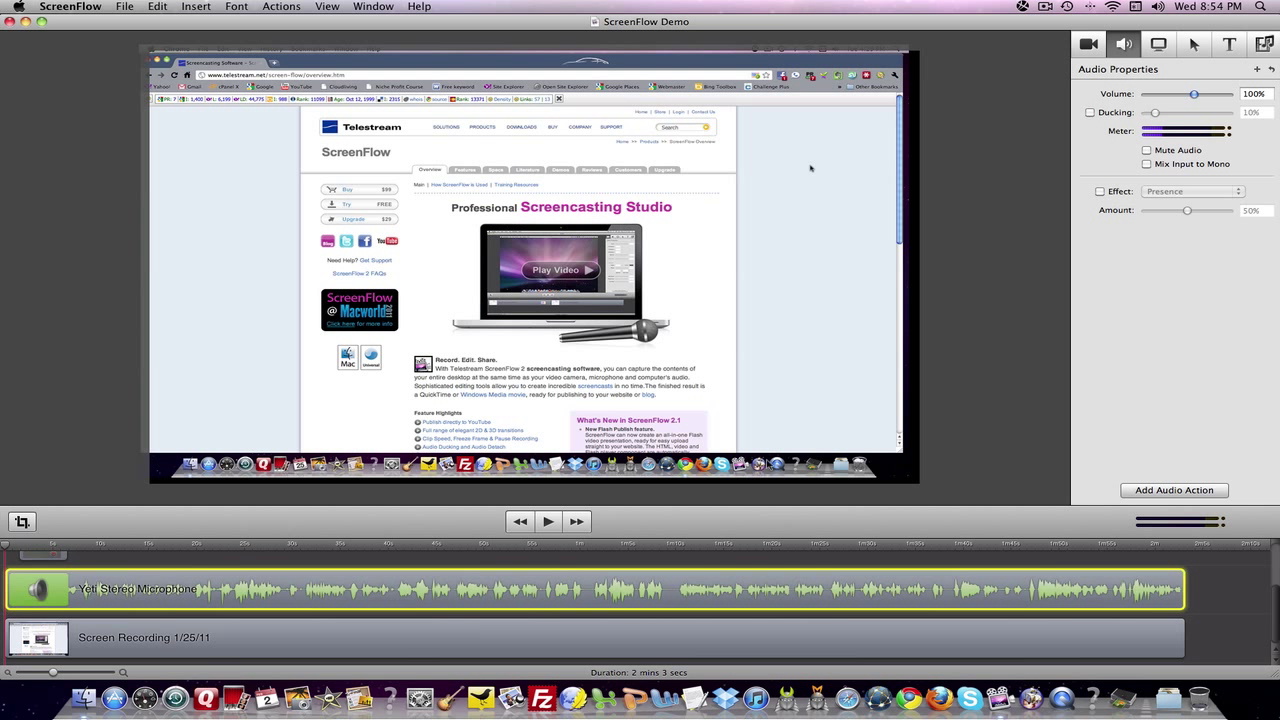
- Play the project preview with the system volume raised, then pause
{"action": "key", "text": "space"}
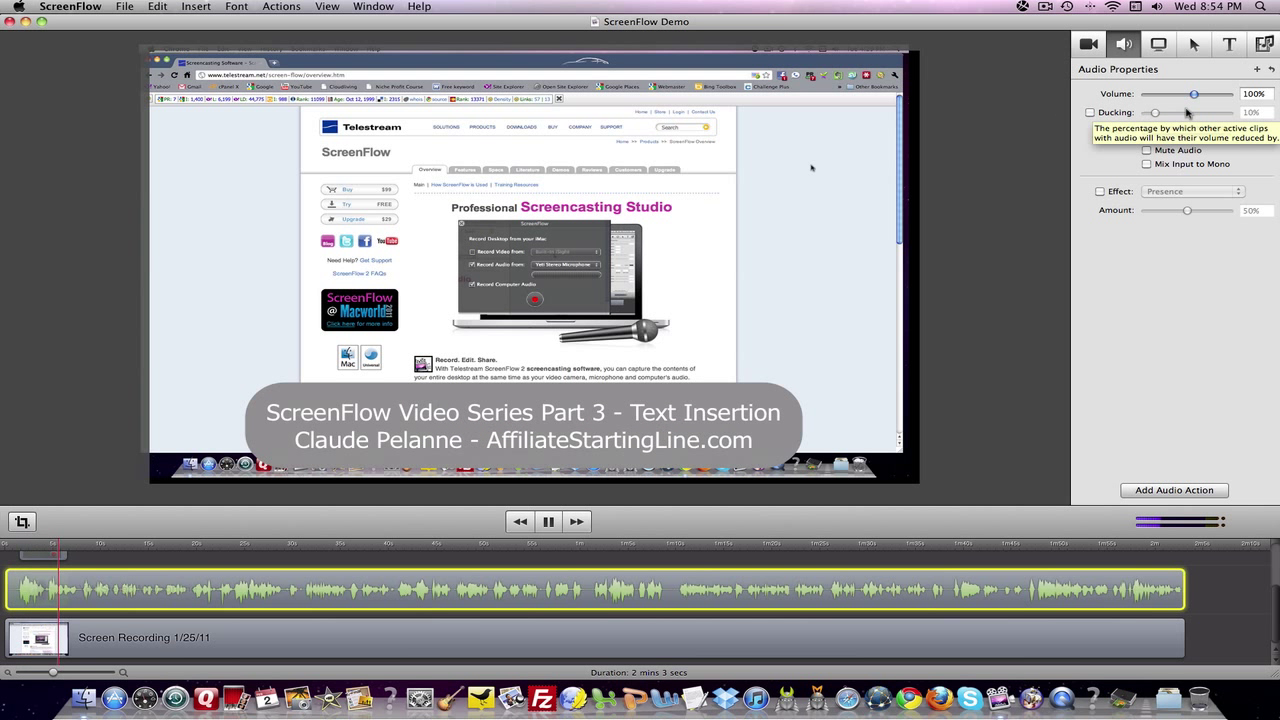
{"action": "key", "text": "XF86AudioRaiseVolume"}
{"action": "key", "text": "XF86AudioRaiseVolume"}
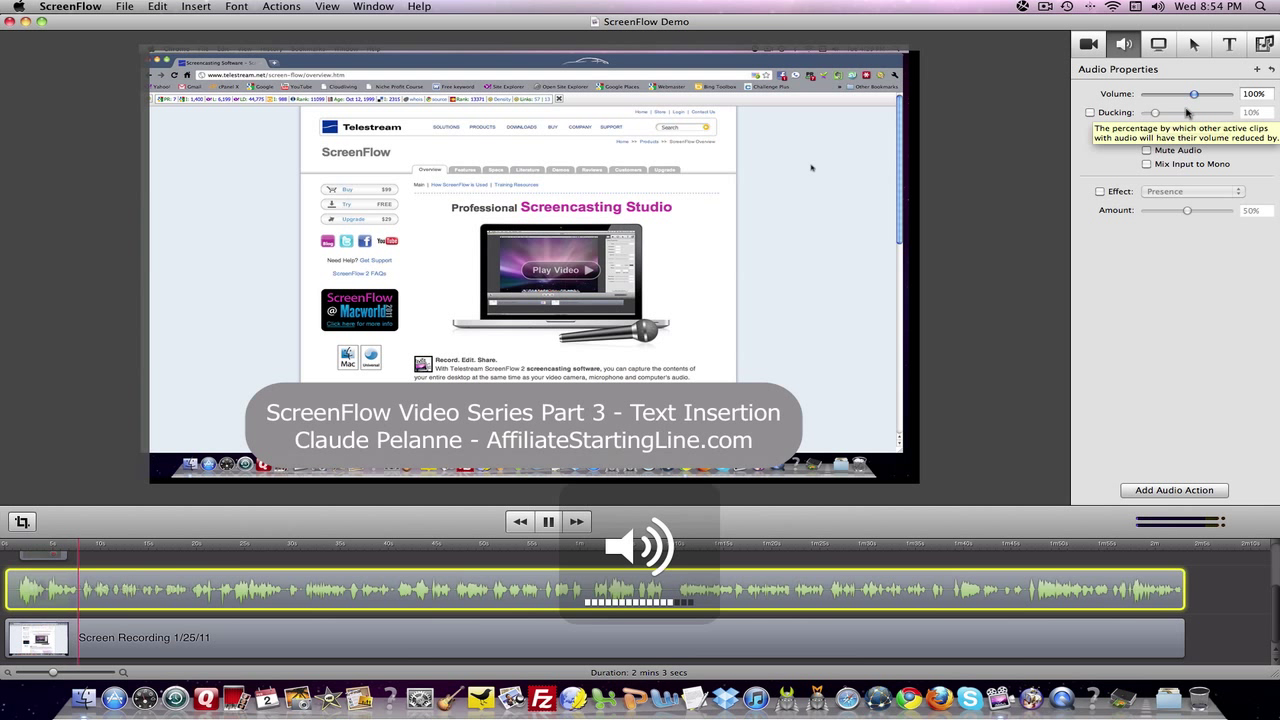
{"action": "key", "text": "space"}
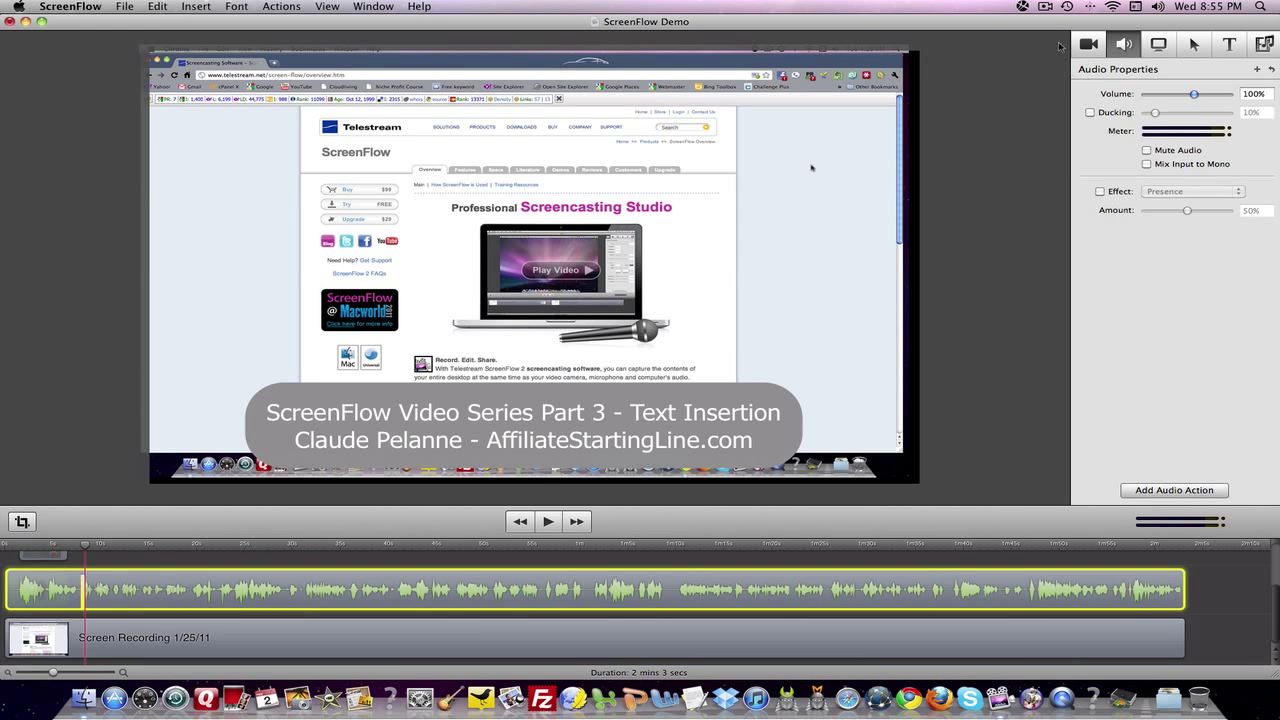
- Lower the microphone clip's volume, play to compare, then raise it to 150%
{"action": "left_click_drag", "start_coordinate": [1180, 94], "coordinate": [1160, 94]}
{"action": "key", "text": "space"}
{"action": "key", "text": "space"}
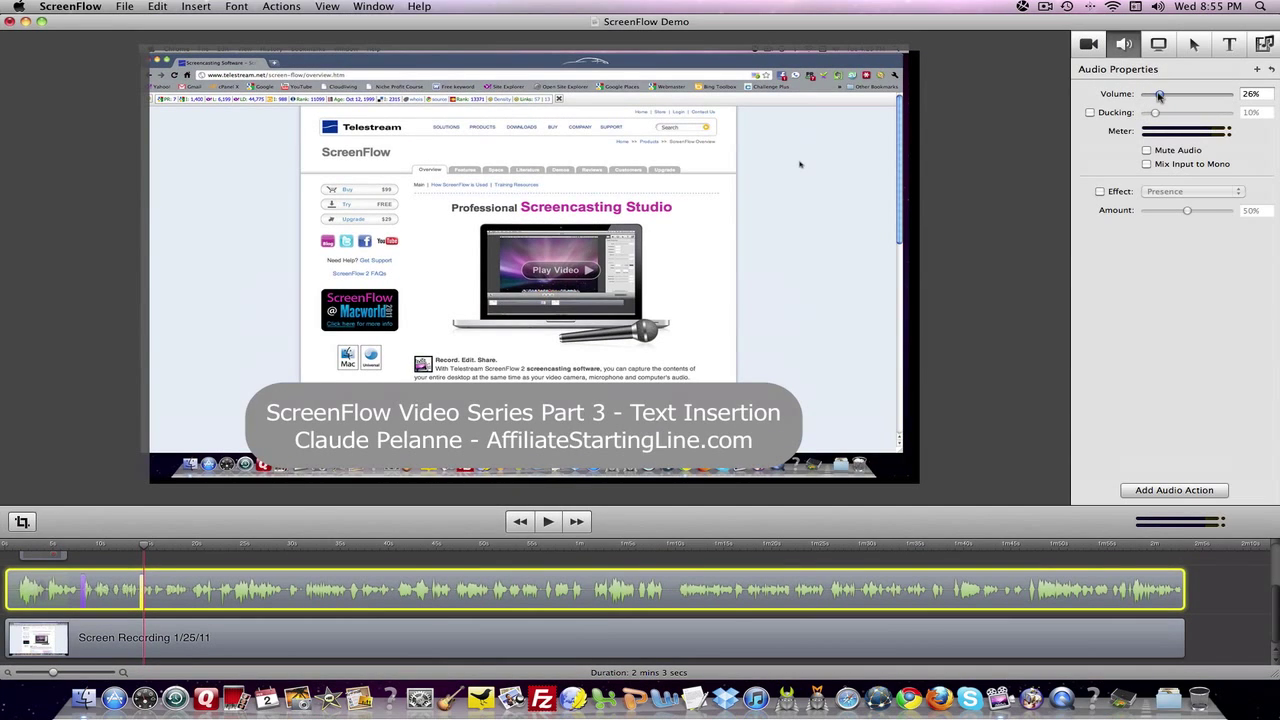
{"action": "left_click_drag", "start_coordinate": [1159, 96], "coordinate": [1216, 96]}
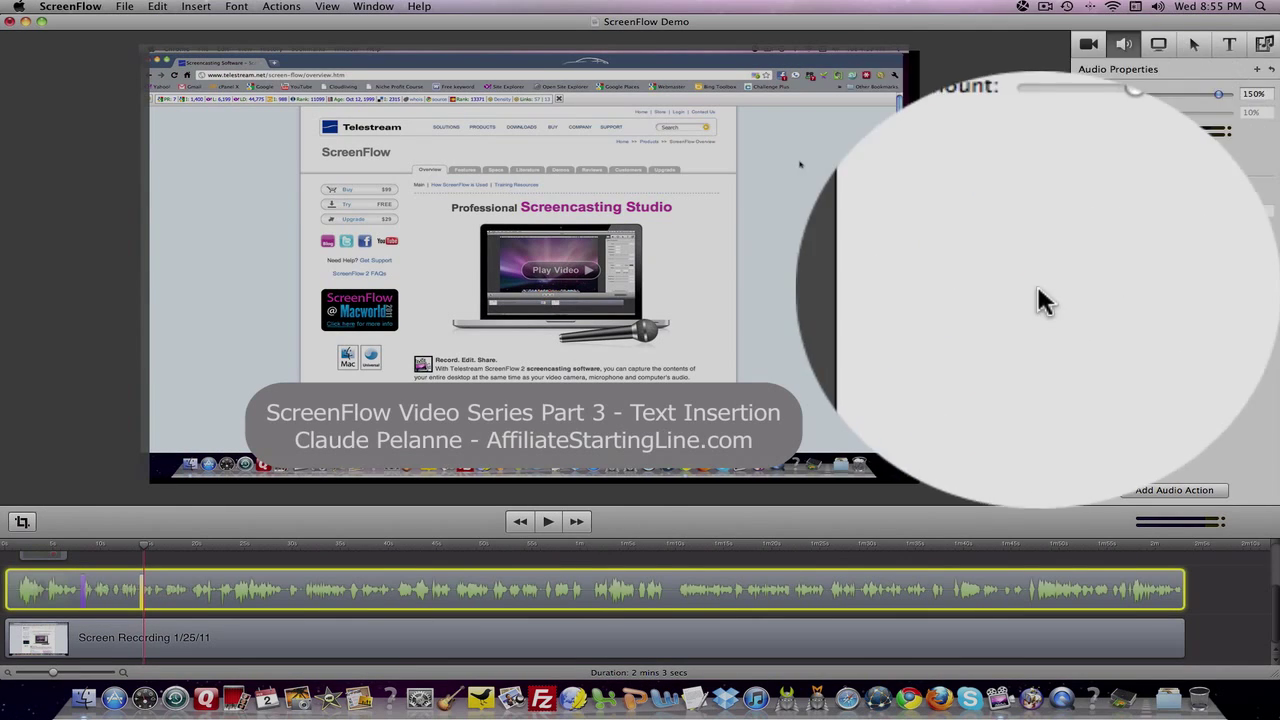
- Replay from about 7 seconds to hear the boosted audio, then select the Screen Recording clip
{"action": "key", "text": "space"}
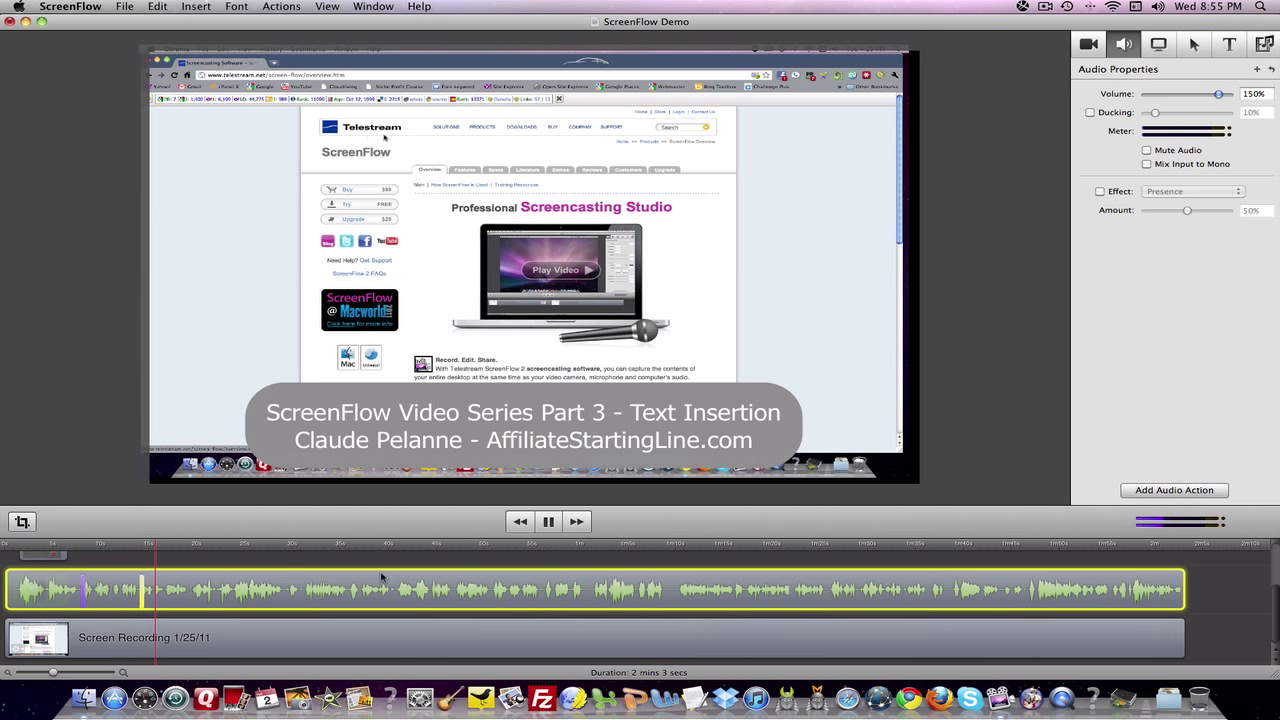
{"action": "key", "text": "space"}
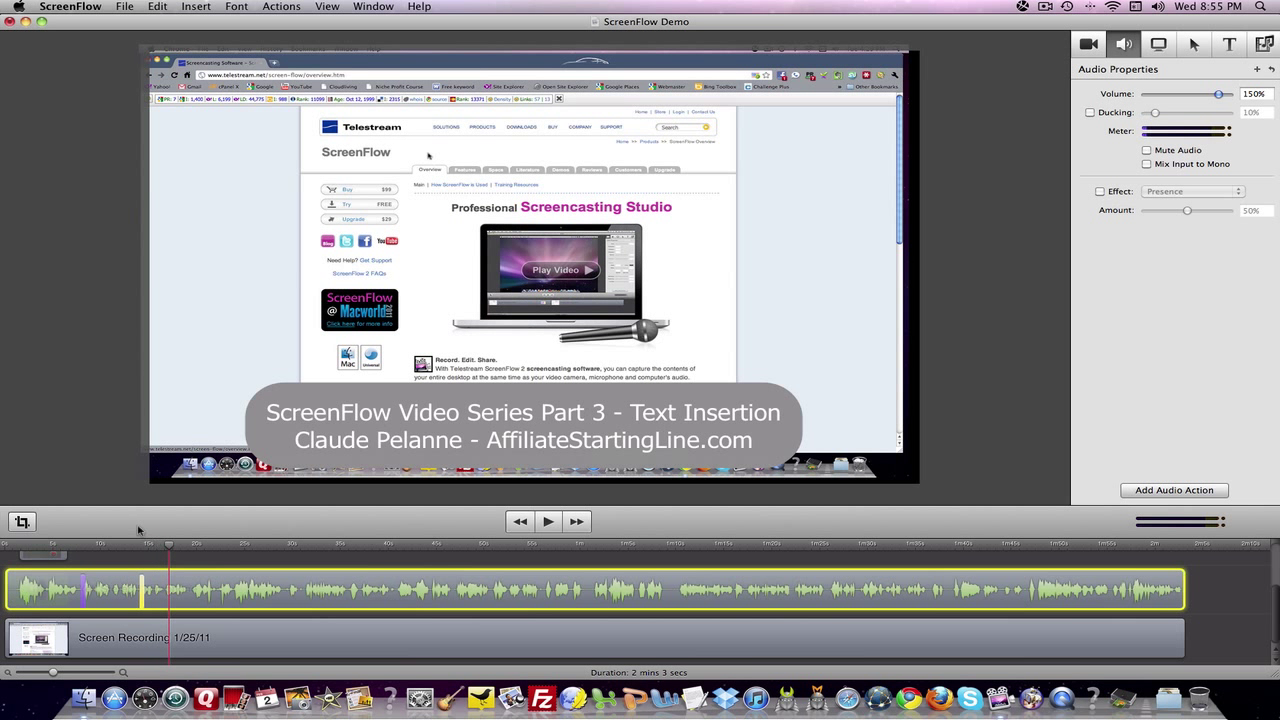
{"action": "left_click_drag", "start_coordinate": [170, 546], "coordinate": [53, 549]}
{"action": "key", "text": "space"}
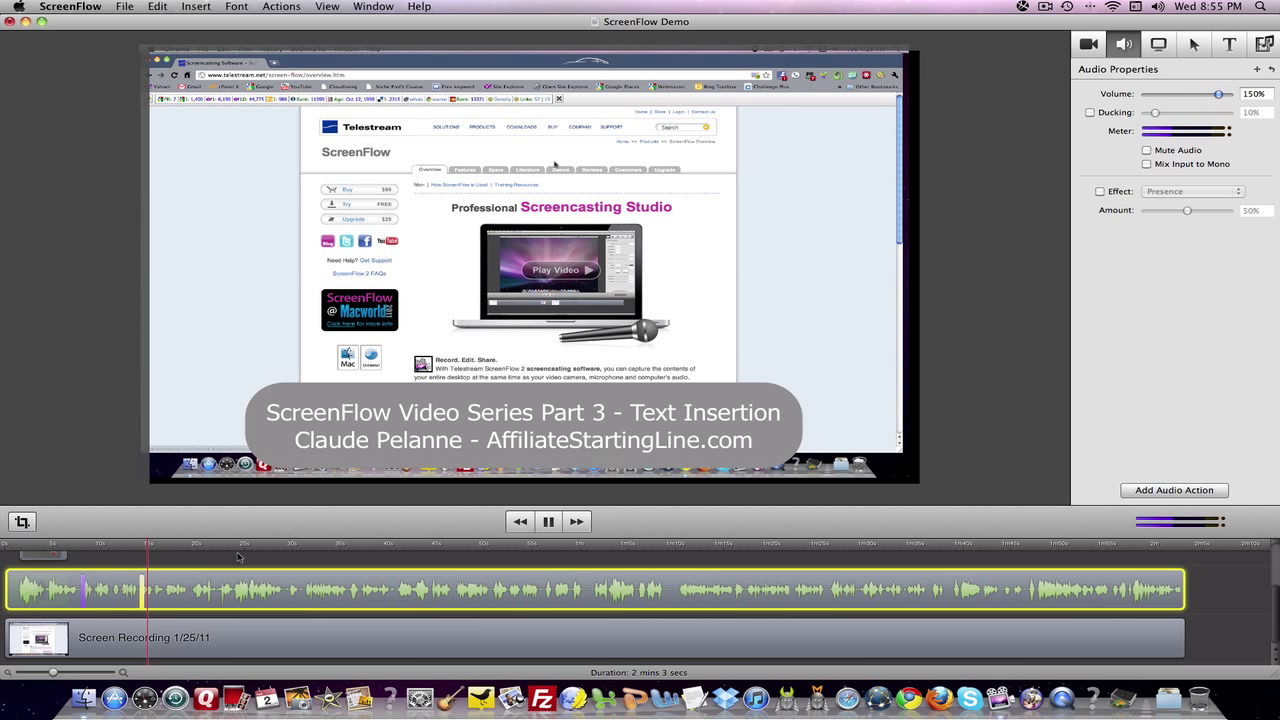
{"action": "key", "text": "space"}
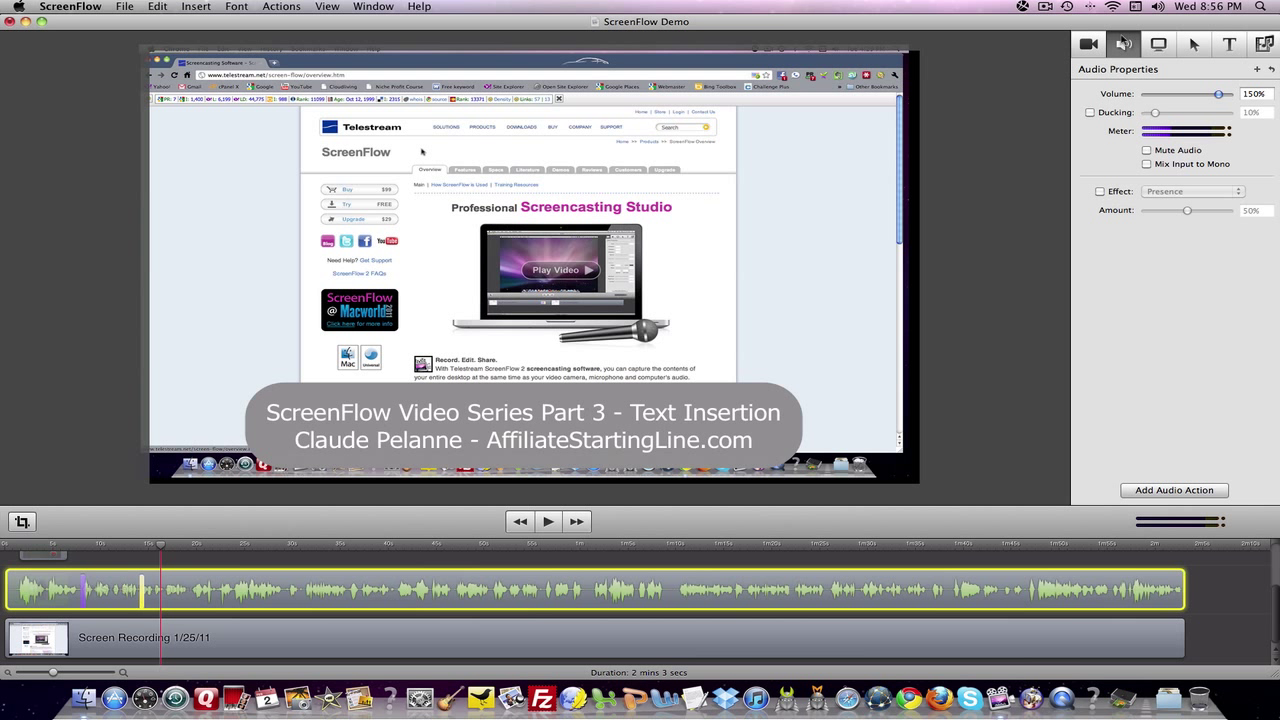
{"action": "left_click", "coordinate": [320, 620]}
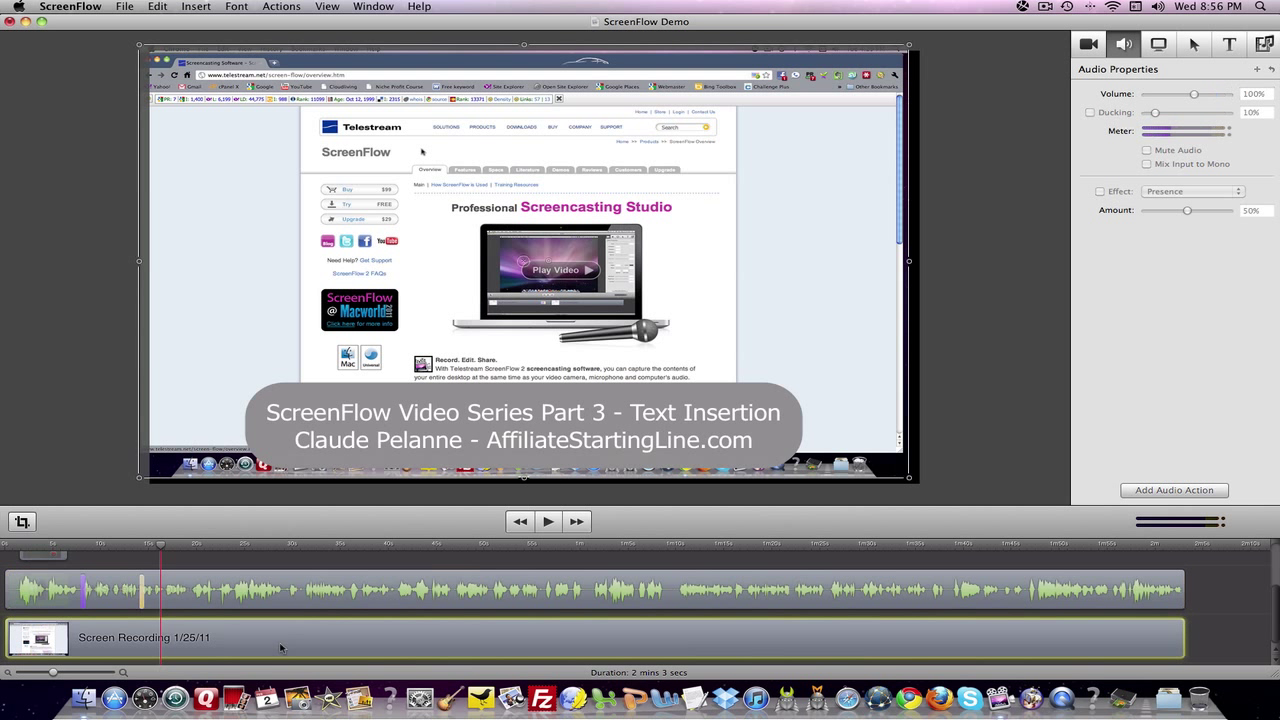
- Show the Screen Recording's video properties and reduce its Scale below 100%
{"action": "left_click", "coordinate": [1090, 47]}
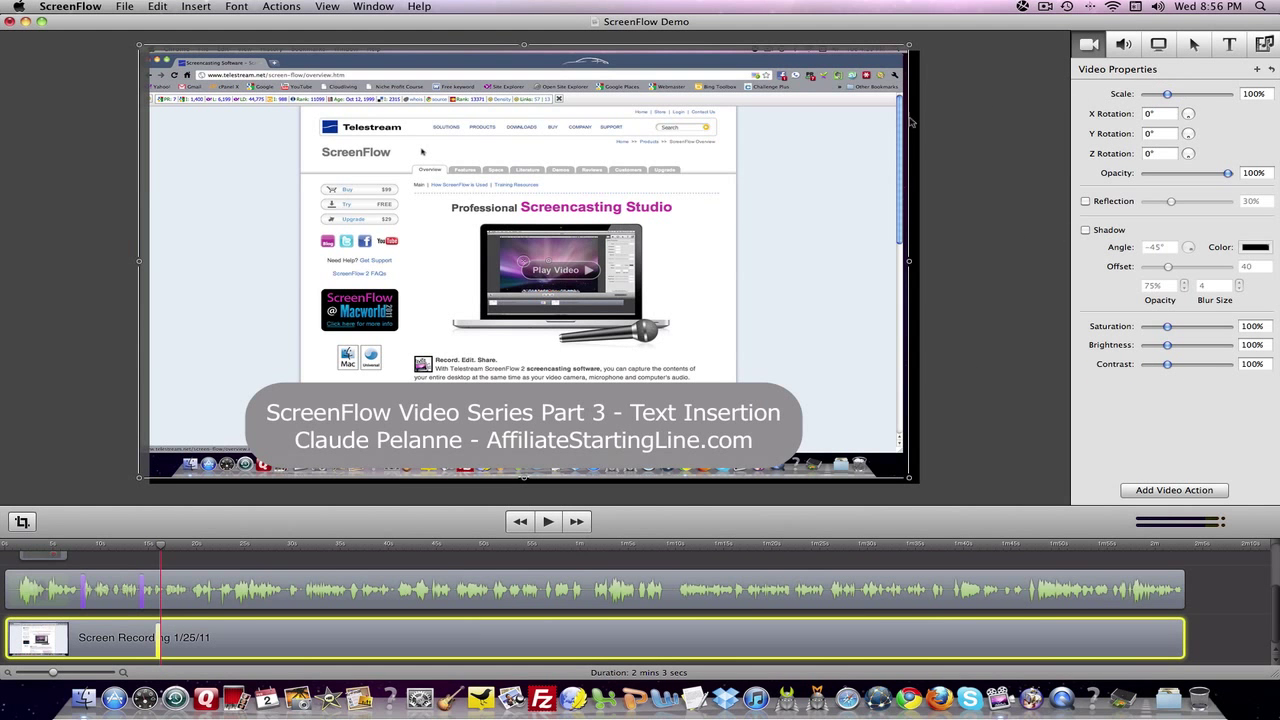
{"action": "mouse_move", "coordinate": [1167, 94]}
{"action": "left_mouse_down"}
{"action": "mouse_move", "coordinate": [1150, 92]}
{"action": "mouse_move", "coordinate": [1165, 94]}
{"action": "left_mouse_up"}
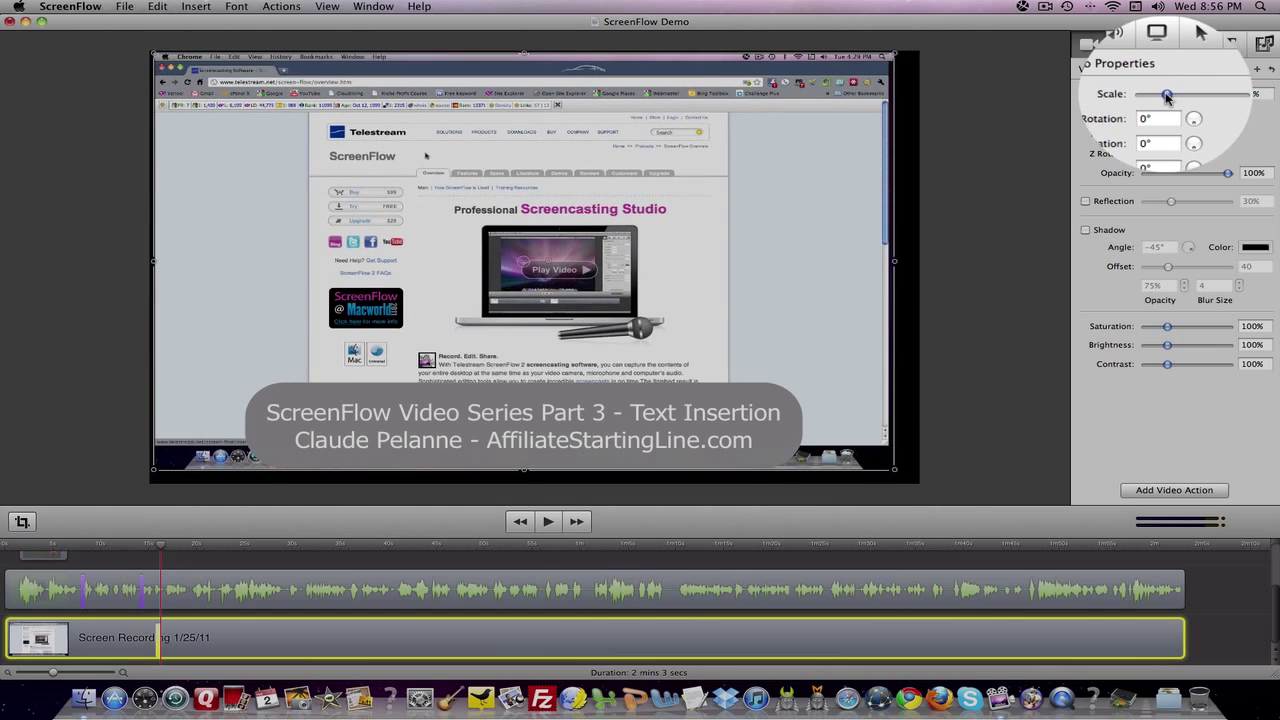
- Nudge the zoomed recording up and left, then replay from before the zoom
{"action": "scroll", "coordinate": [845, 231], "scroll_direction": "up", "scroll_amount": 10}
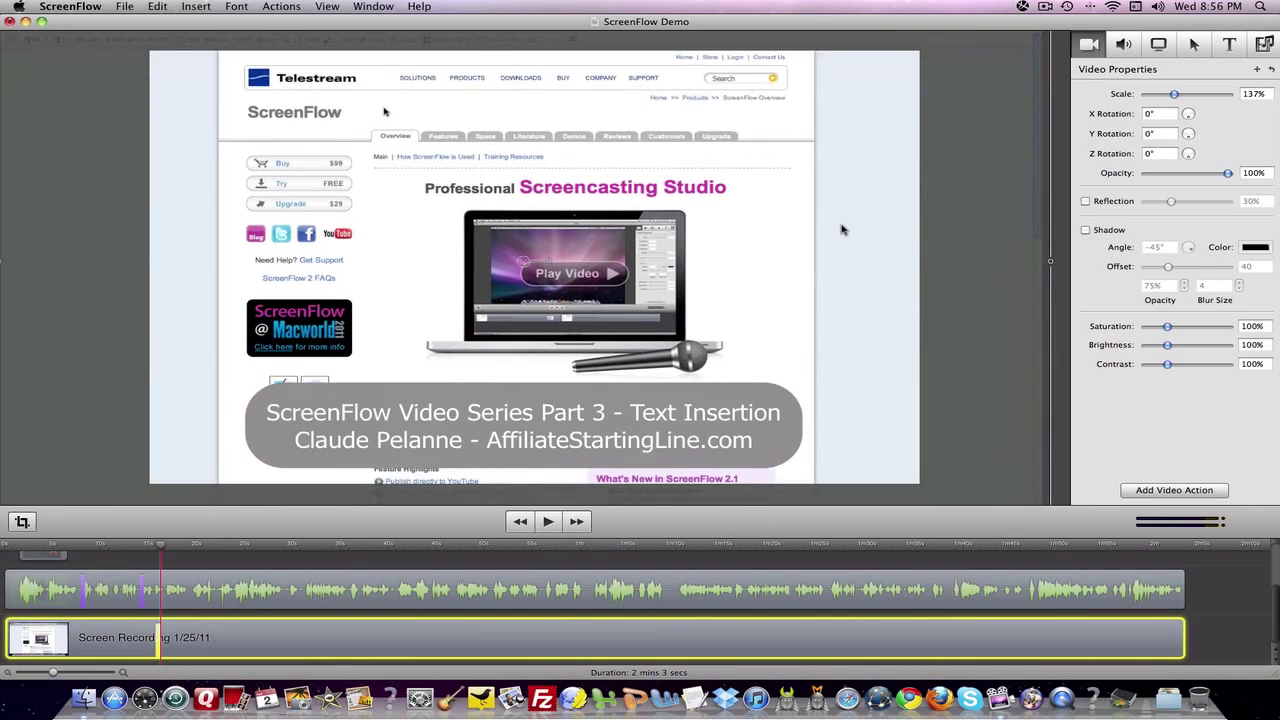
{"action": "scroll", "coordinate": [818, 246], "scroll_direction": "up", "scroll_amount": 3}
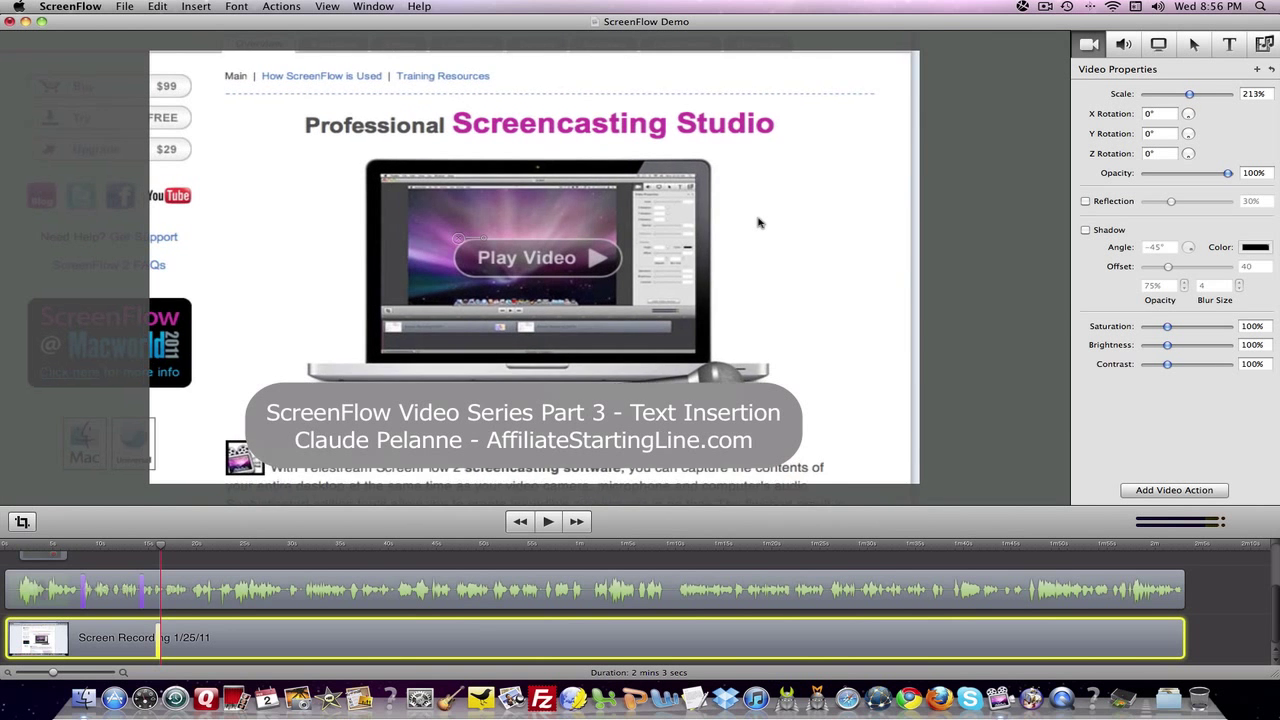
{"action": "left_click_drag", "start_coordinate": [701, 195], "coordinate": [690, 182]}
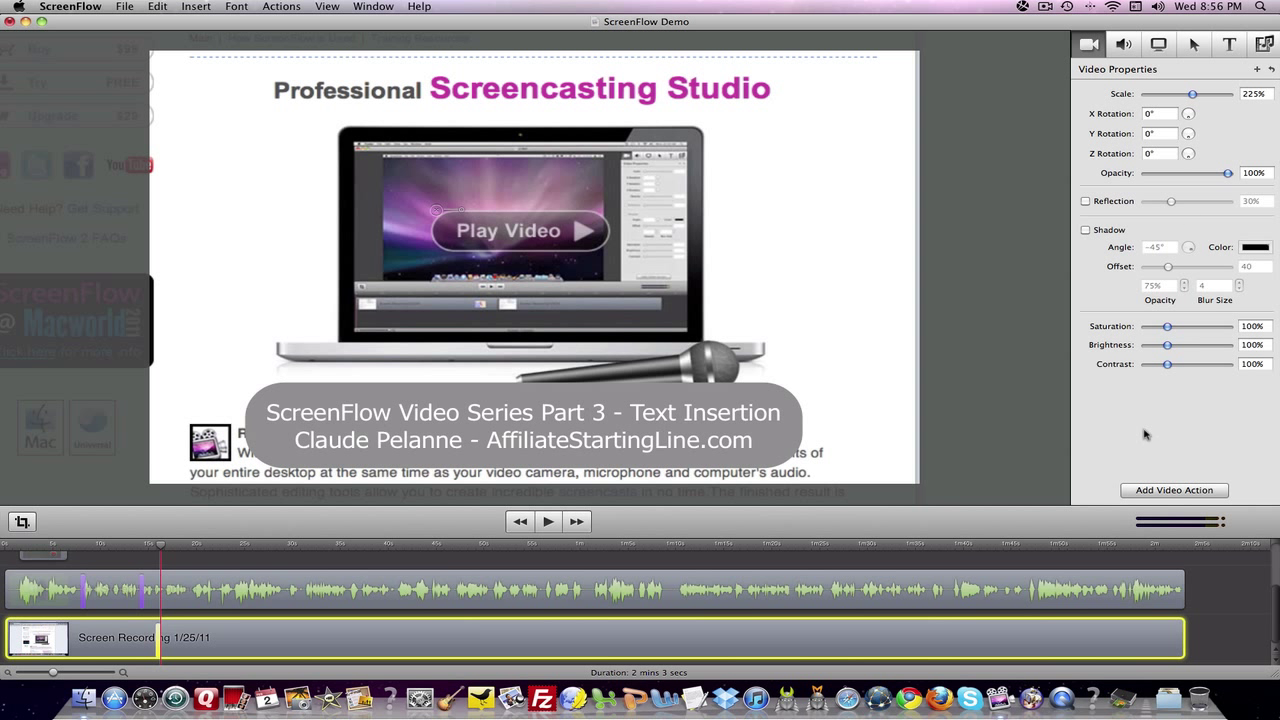
{"action": "left_click", "coordinate": [165, 546]}
{"action": "left_click", "coordinate": [145, 546]}
{"action": "key", "text": "space"}
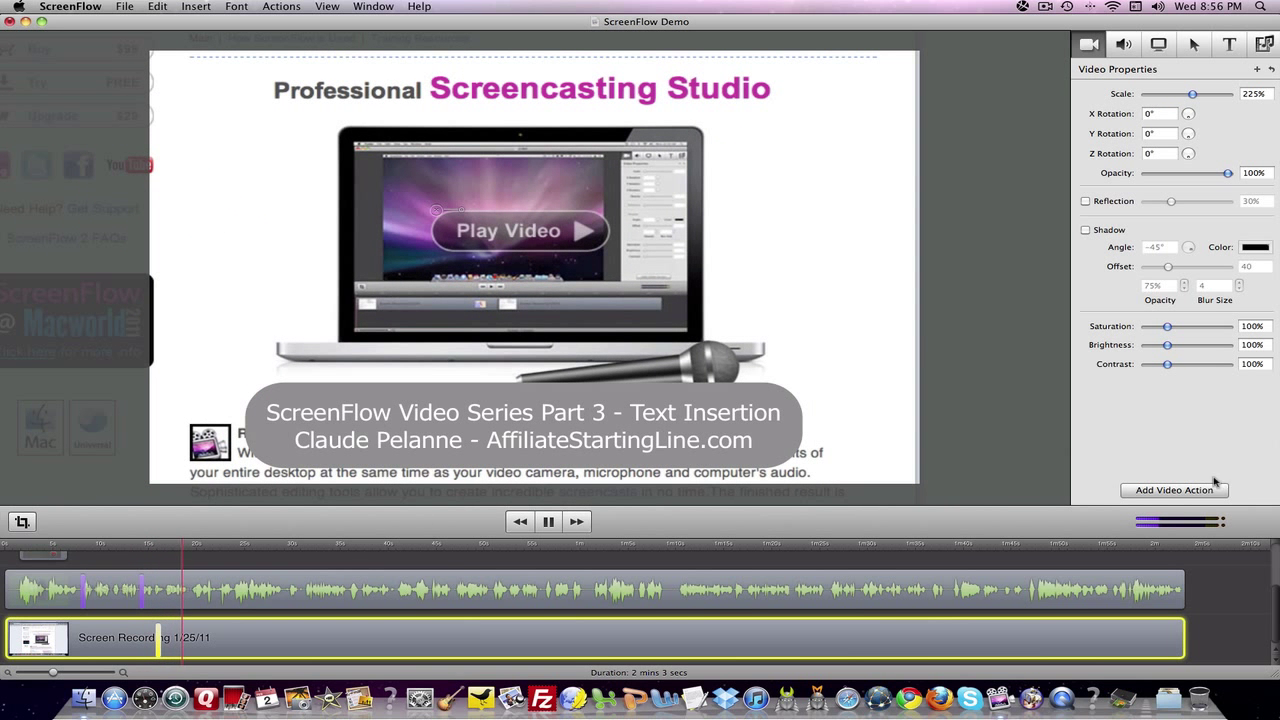
{"action": "key", "text": "space"}
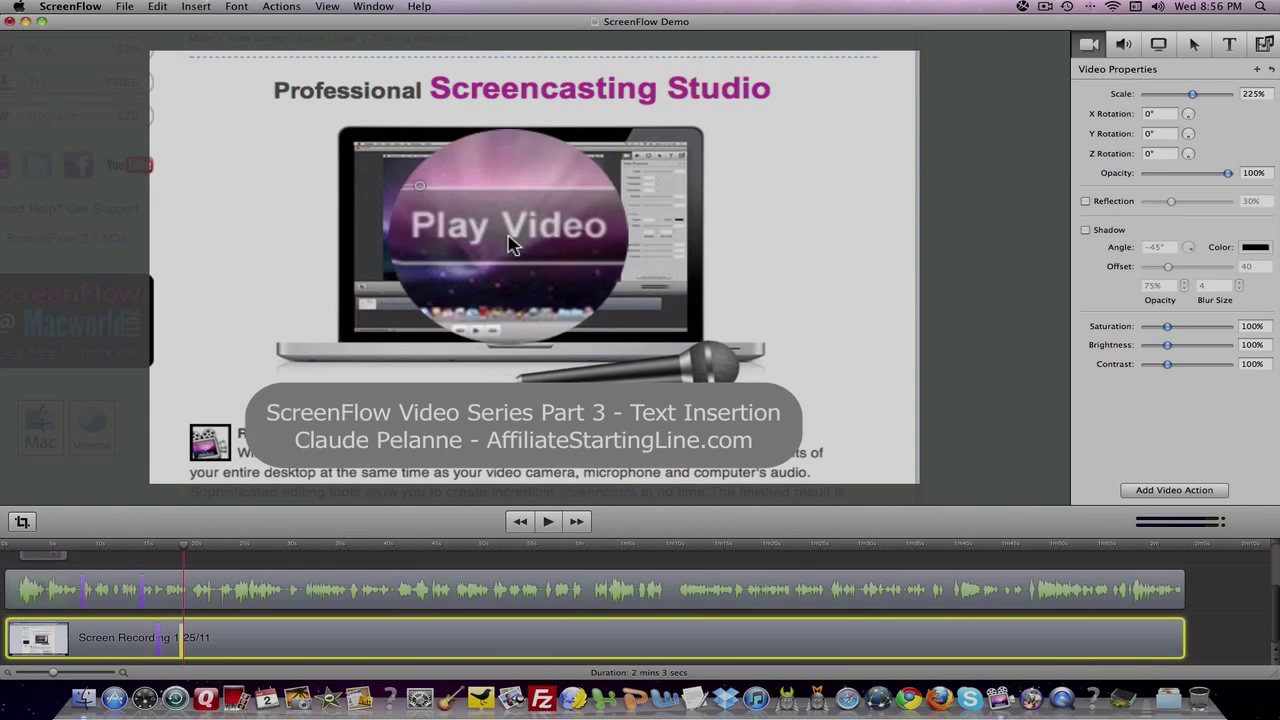
- Reframe the 225% zoom to show the Telestream header, replay it, and add a video action at the playhead
{"action": "left_click_drag", "start_coordinate": [514, 243], "coordinate": [713, 330]}
{"action": "left_click_drag", "start_coordinate": [434, 55], "coordinate": [646, 247]}
{"action": "key", "text": "space"}
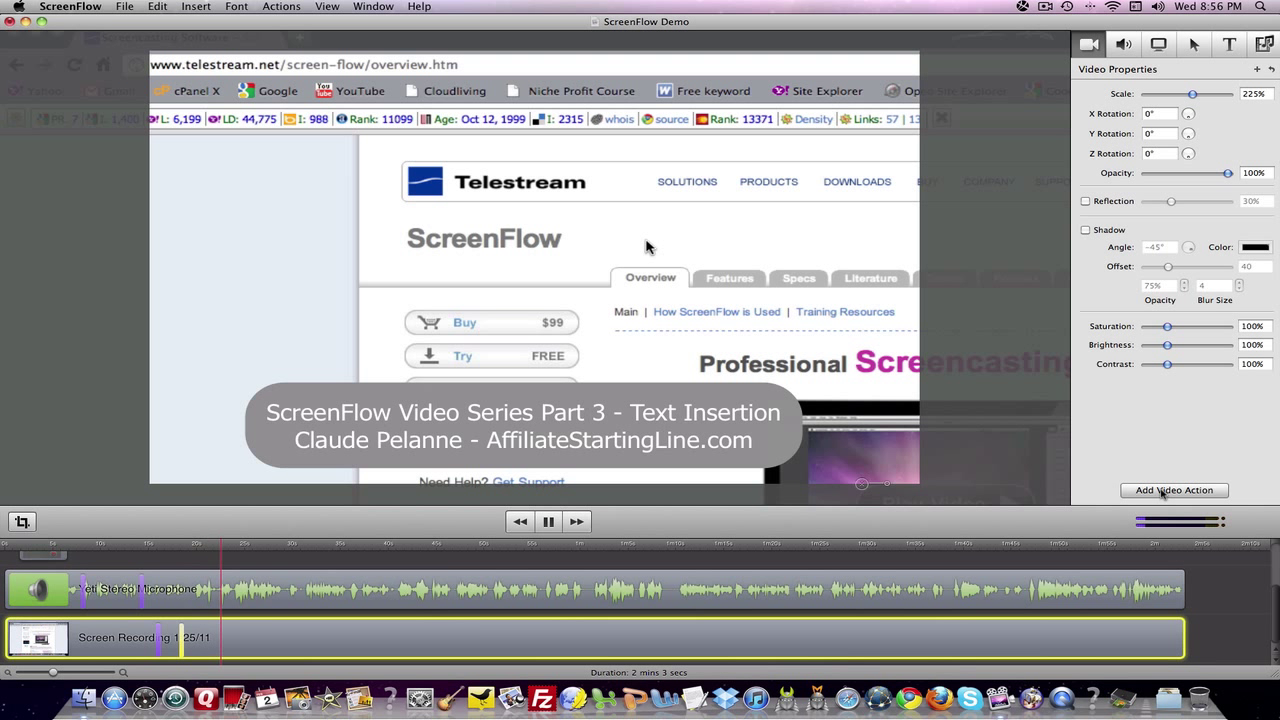
{"action": "key", "text": "space"}
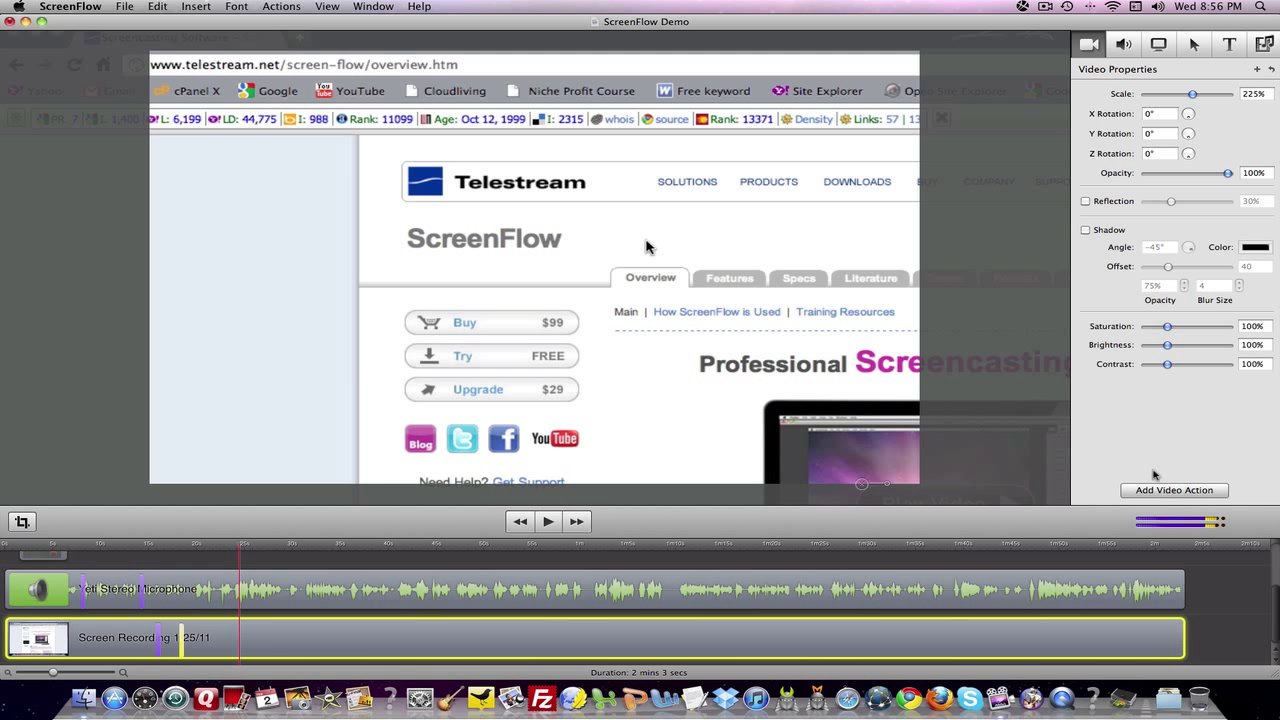
{"action": "left_click", "coordinate": [1160, 490]}
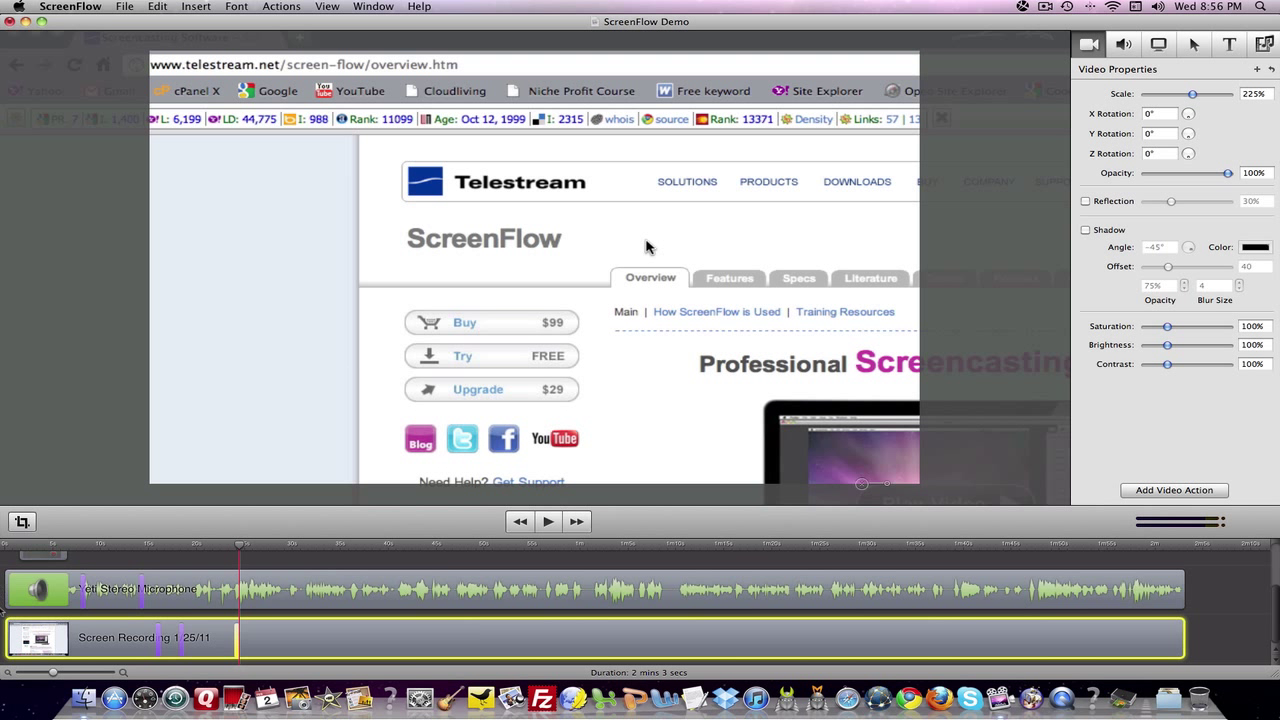
{"action": "scroll", "coordinate": [383, 570], "scroll_direction": "up", "scroll_amount": 2}
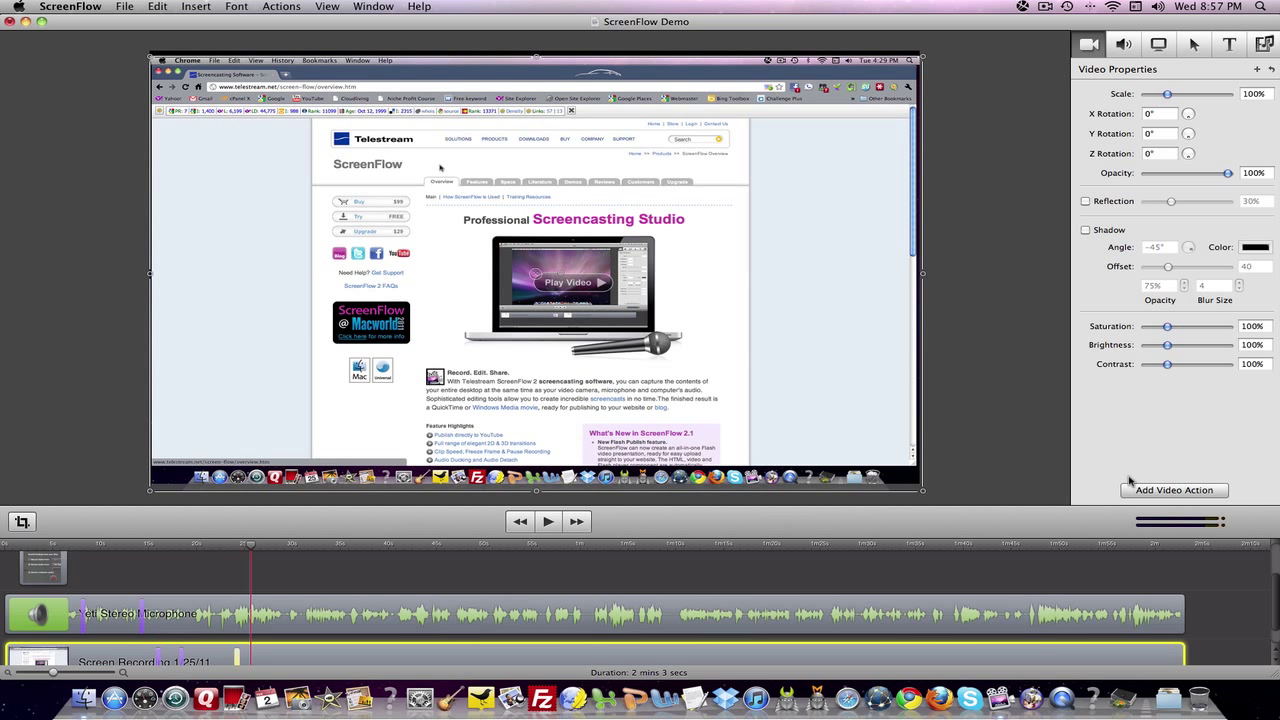
{"action": "key", "text": "XF86AudioMute"}
{"action": "key", "text": "XF86AudioMute"}
{"action": "key", "text": "XF86AudioMute"}
{"action": "key", "text": "XF86AudioMute"}
{"action": "key", "text": "XF86AudioMute"}
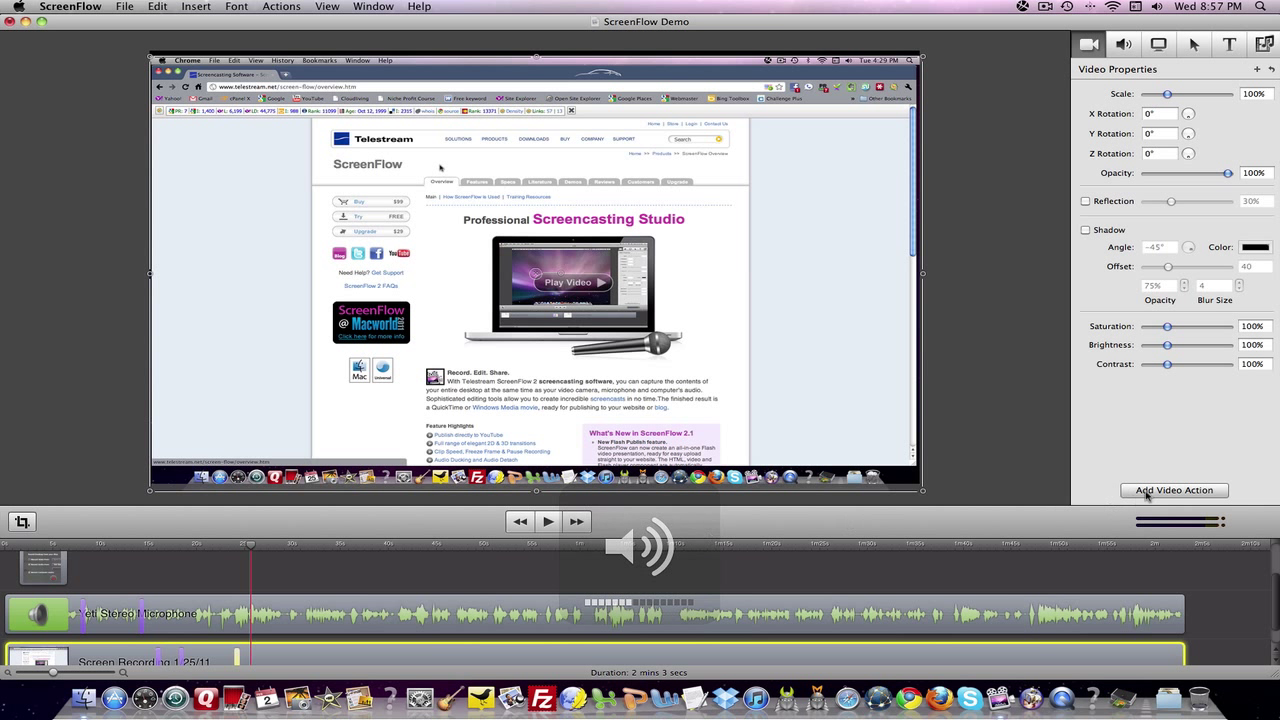
{"action": "scroll", "coordinate": [1274, 586], "scroll_direction": "down", "scroll_amount": 2}
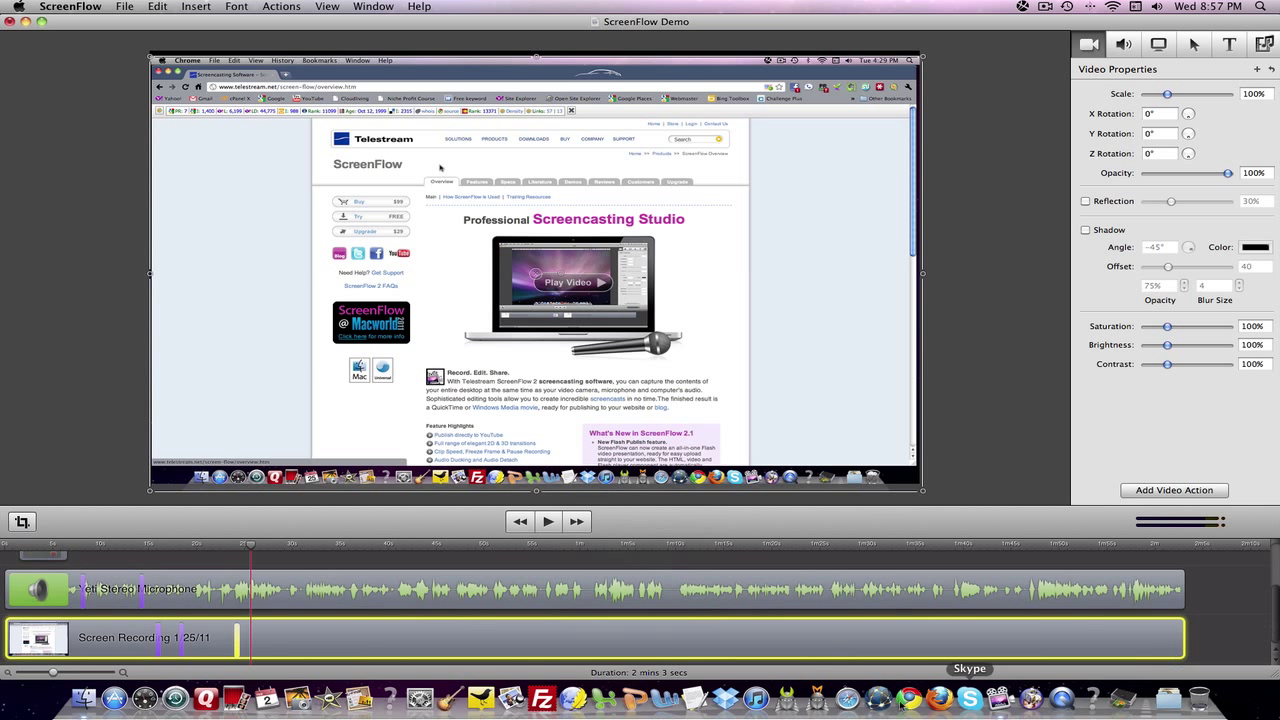
{"action": "left_click_drag", "start_coordinate": [250, 547], "coordinate": [144, 549]}
{"action": "key", "text": "space"}
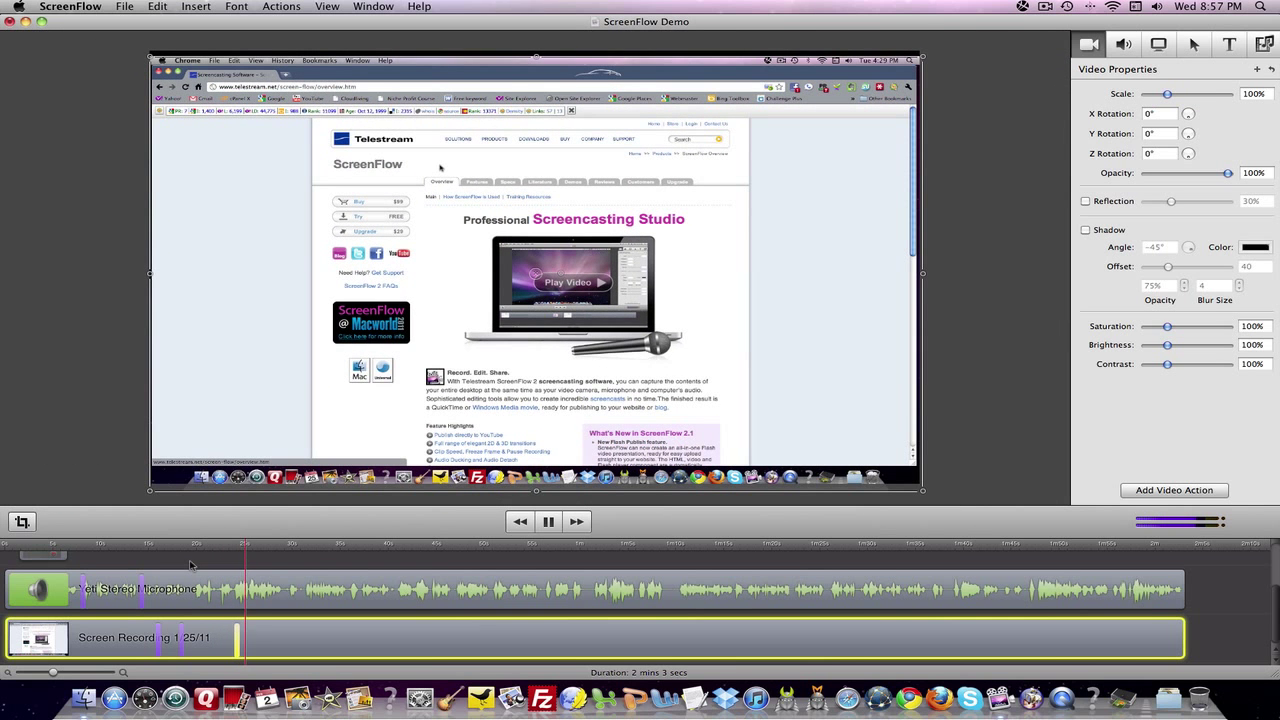
{"action": "key", "text": "space"}
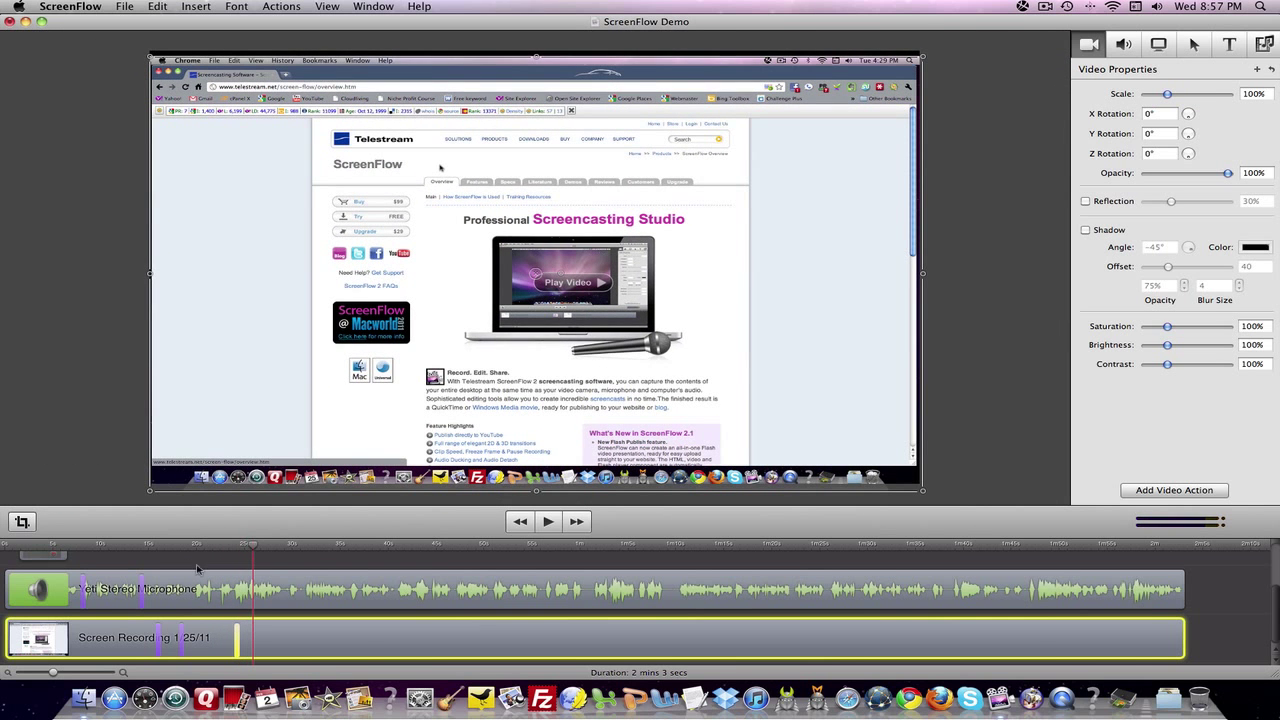
{"action": "left_click", "coordinate": [519, 522]}
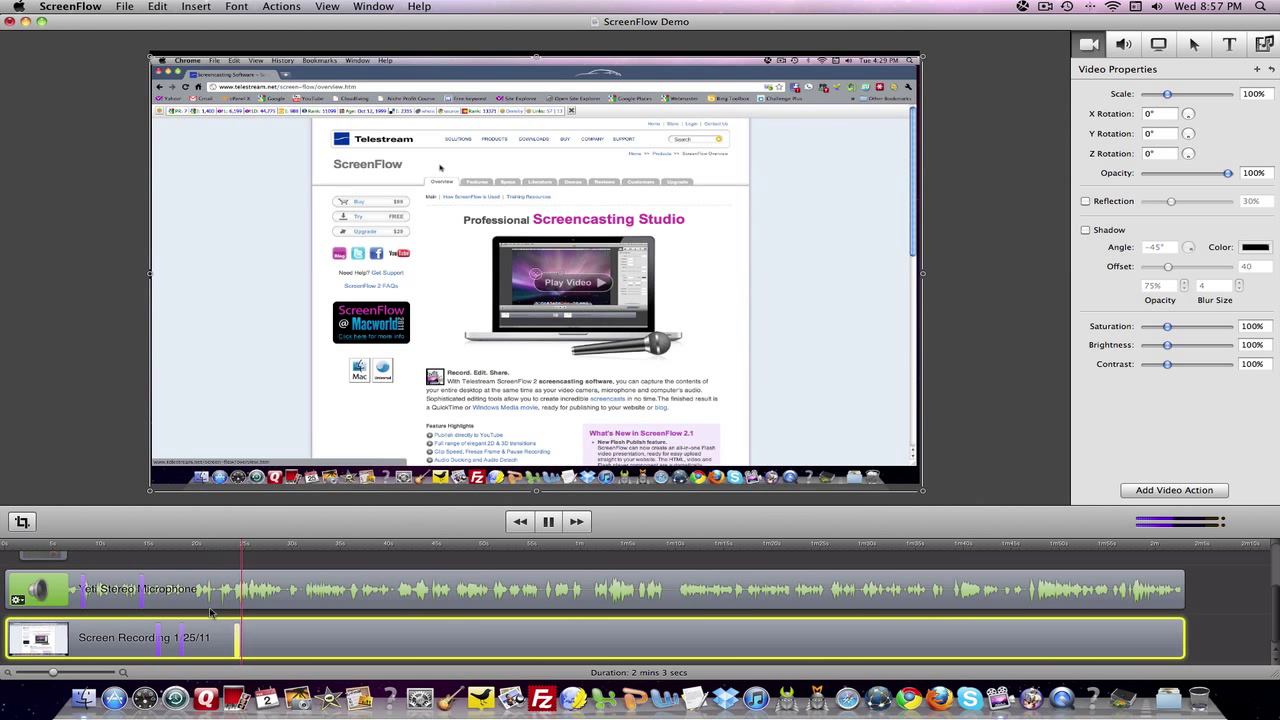
{"action": "key", "text": "space"}
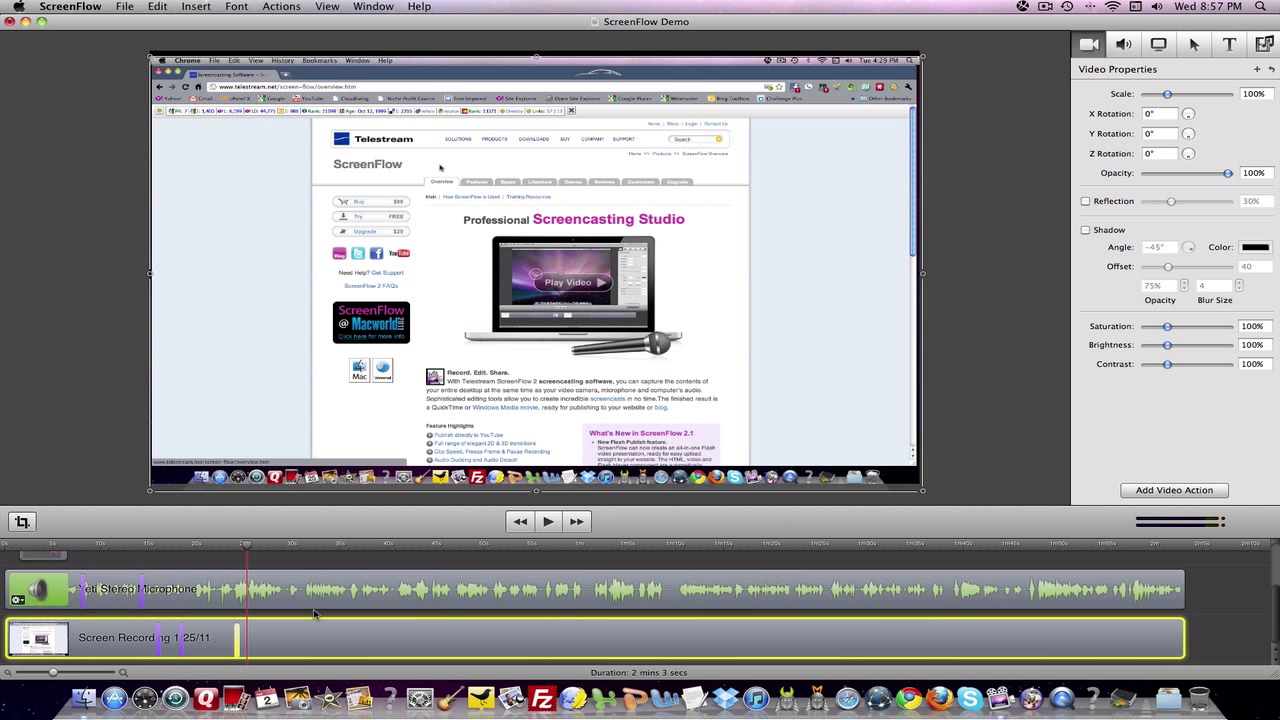
- Rotate the recording 8° on X and -3° on Y, and scale it to 91%
{"action": "left_click", "coordinate": [1126, 46]}
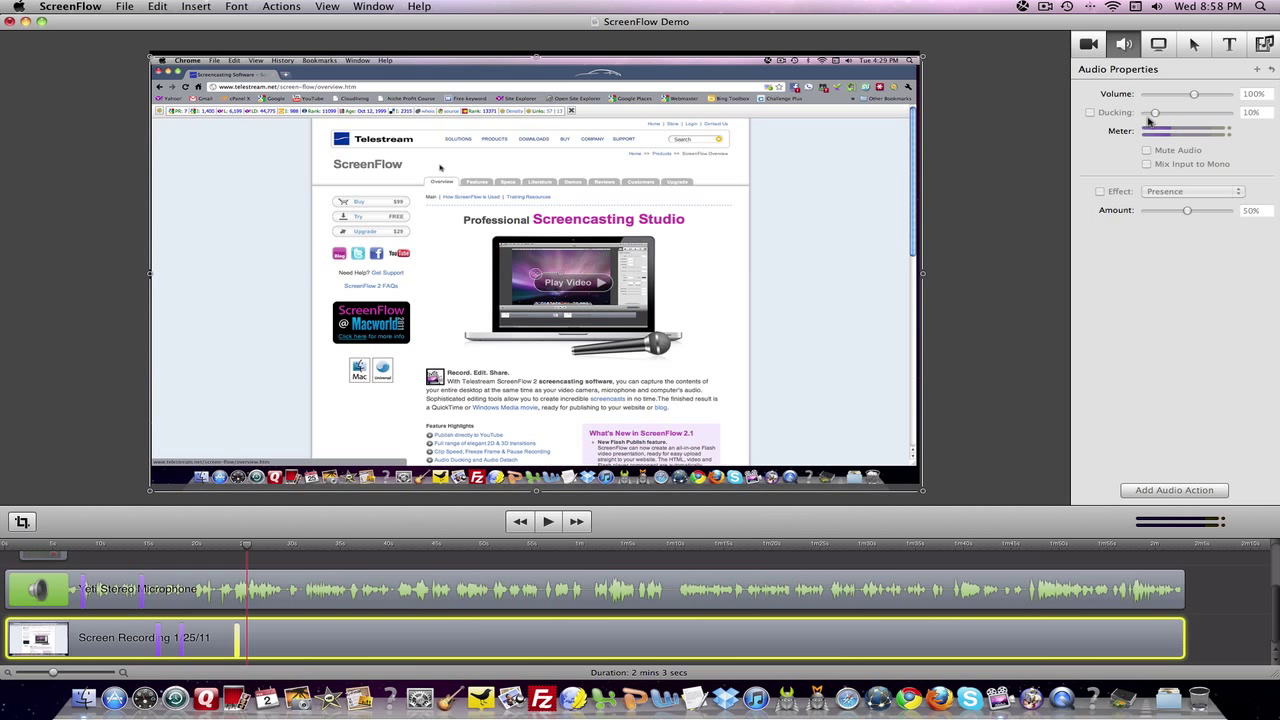
{"action": "left_click", "coordinate": [1089, 45]}
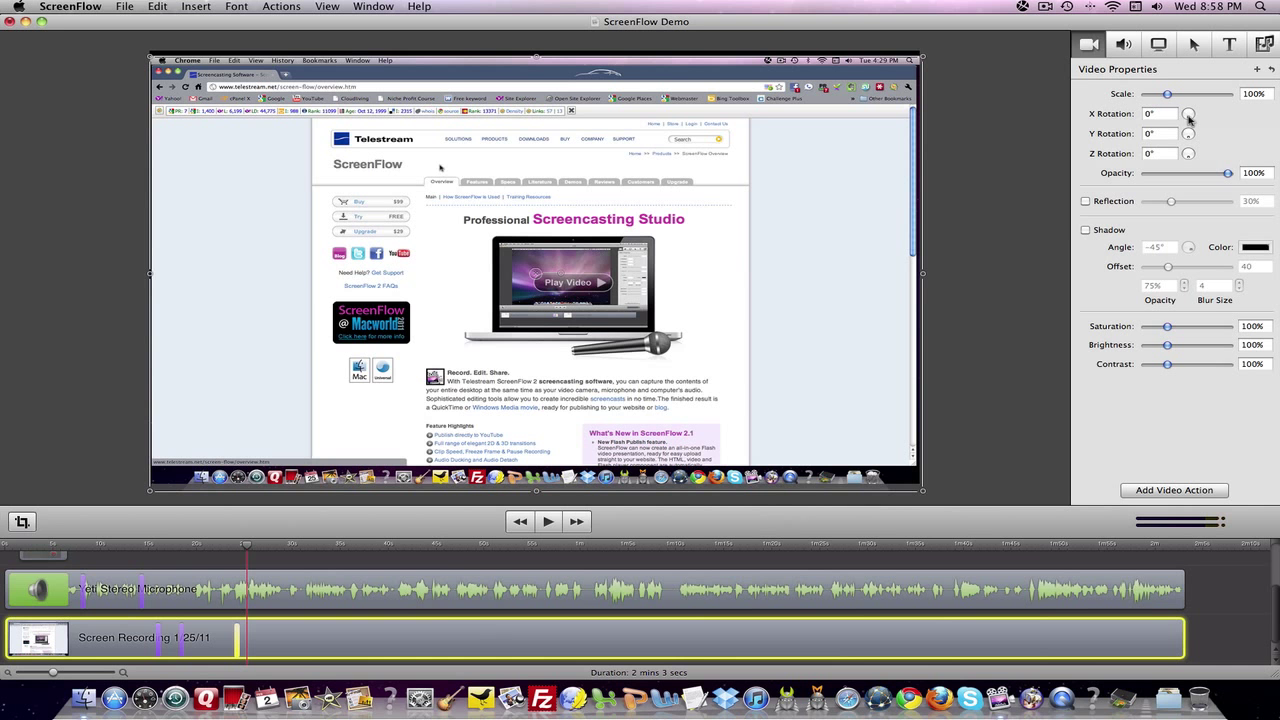
{"action": "left_click_drag", "start_coordinate": [1189, 118], "coordinate": [1190, 172]}
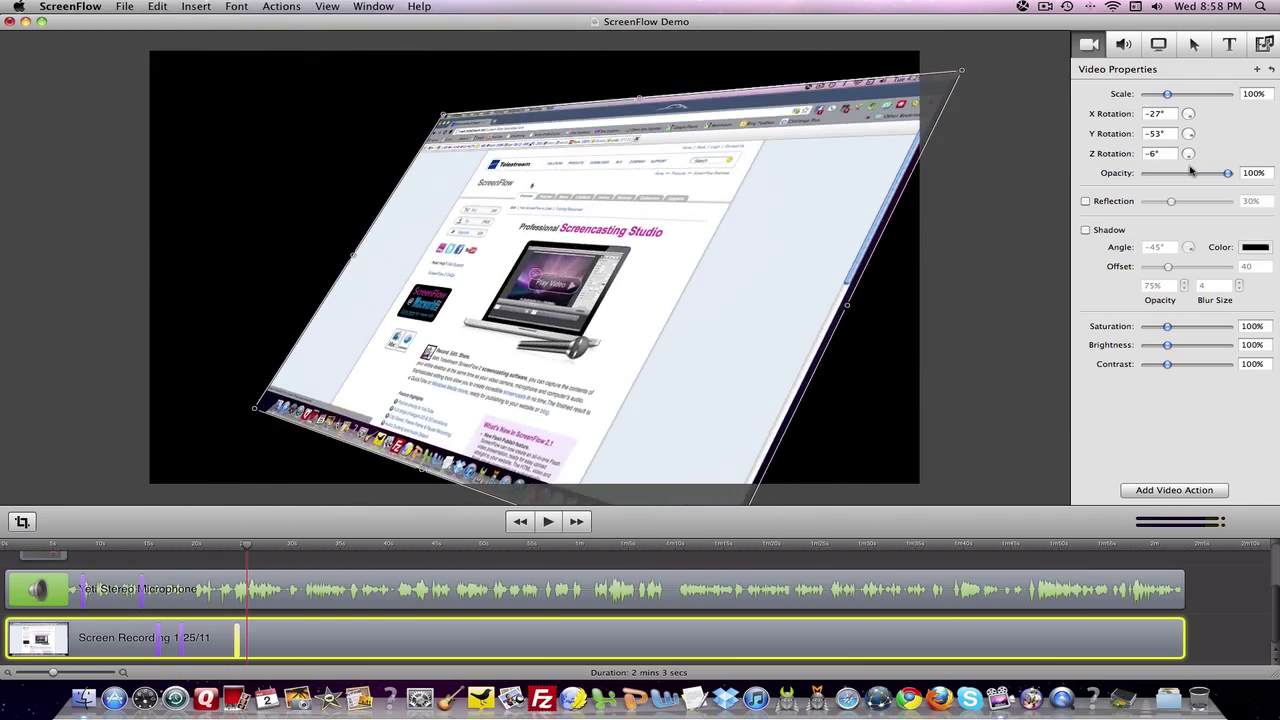
{"action": "left_click_drag", "start_coordinate": [968, 77], "coordinate": [421, 253]}
{"action": "left_click_drag", "start_coordinate": [1191, 117], "coordinate": [1186, 152]}
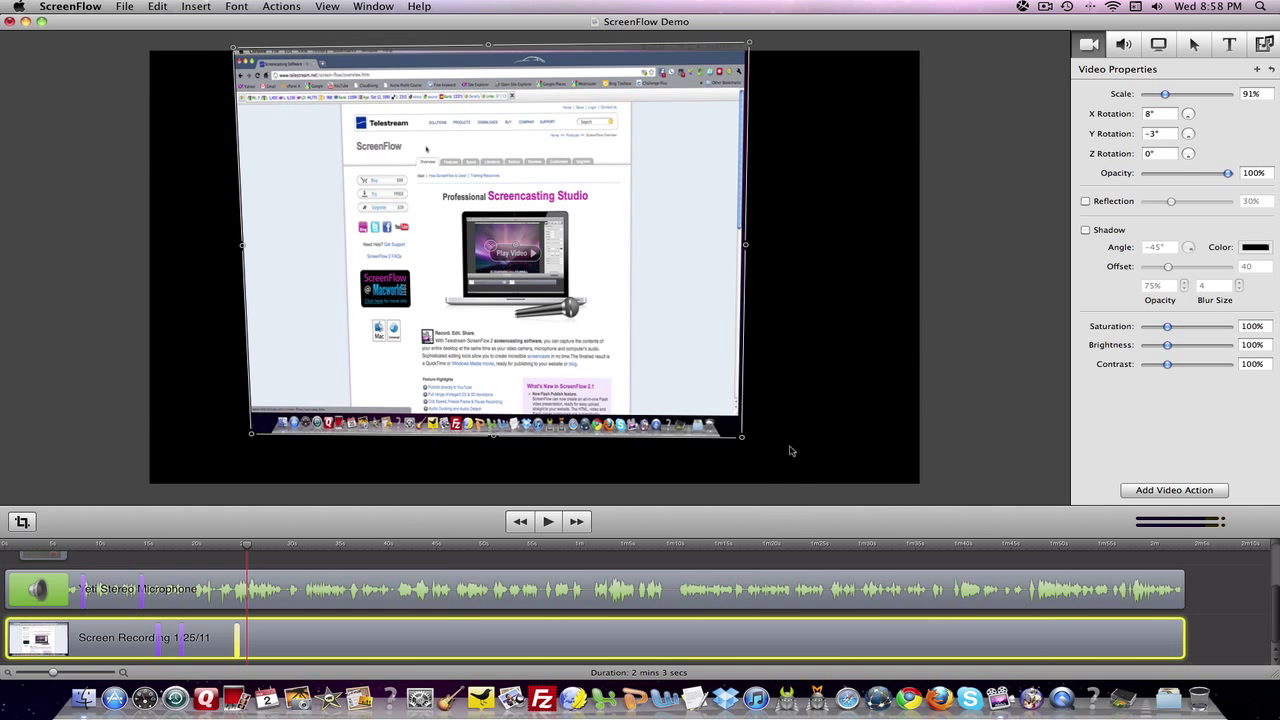
- Reposition the recording and turn on a 100% reflection beneath it
{"action": "left_click_drag", "start_coordinate": [737, 436], "coordinate": [782, 459]}
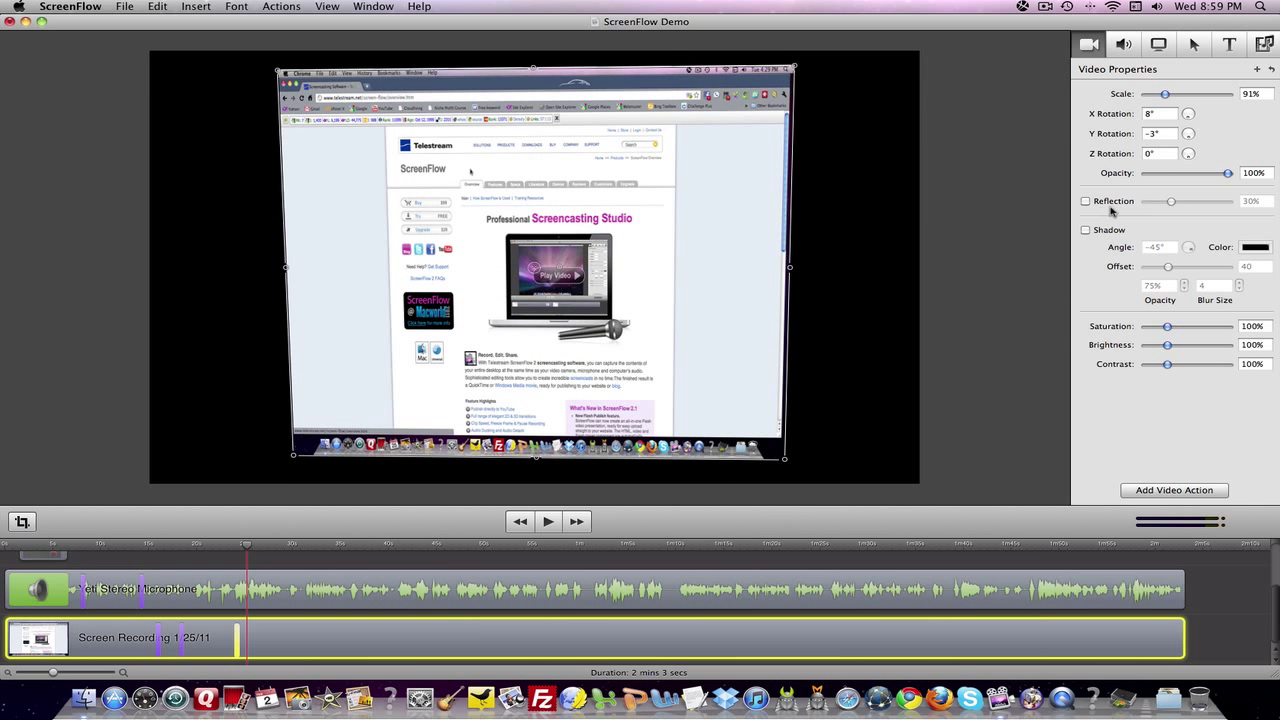
{"action": "left_click", "coordinate": [1085, 201]}
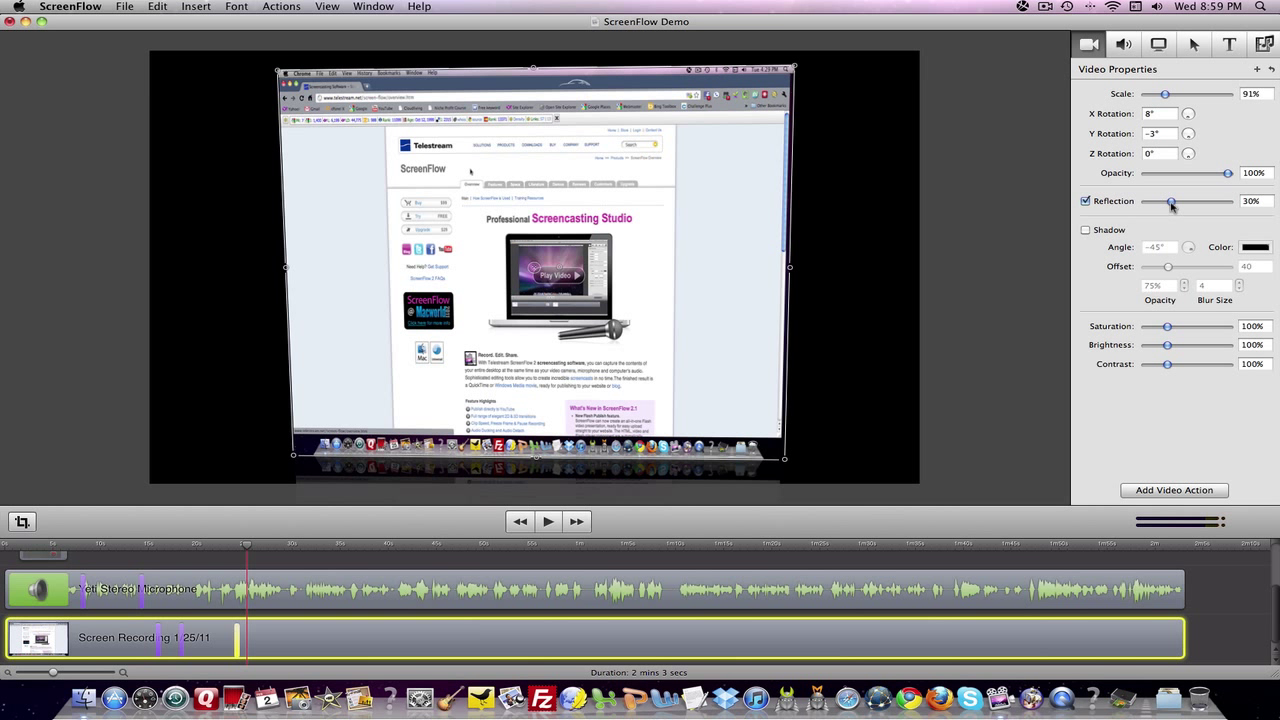
{"action": "left_click_drag", "start_coordinate": [1172, 205], "coordinate": [1228, 201]}
- Resize the recording to 82%, add a drop shadow with offset 47.41, and move it lower
{"action": "left_click_drag", "start_coordinate": [664, 138], "coordinate": [731, 126]}
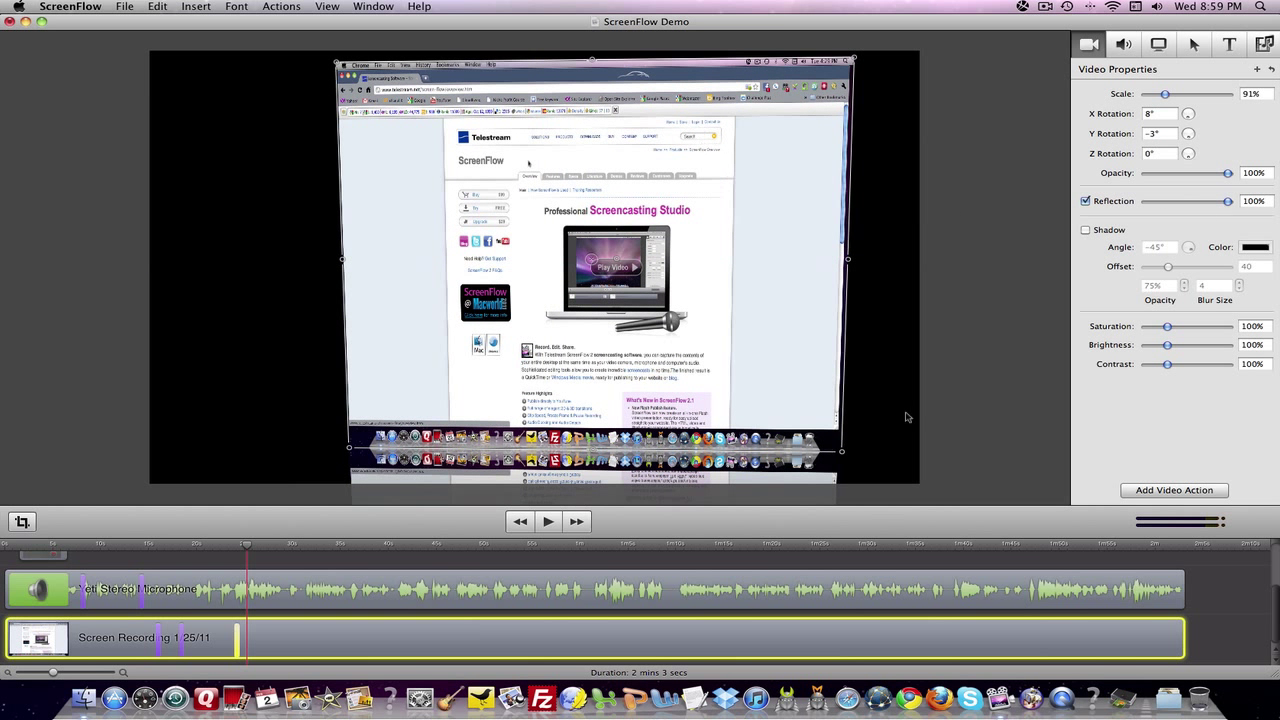
{"action": "left_click_drag", "start_coordinate": [846, 451], "coordinate": [664, 198]}
{"action": "left_click", "coordinate": [1085, 230]}
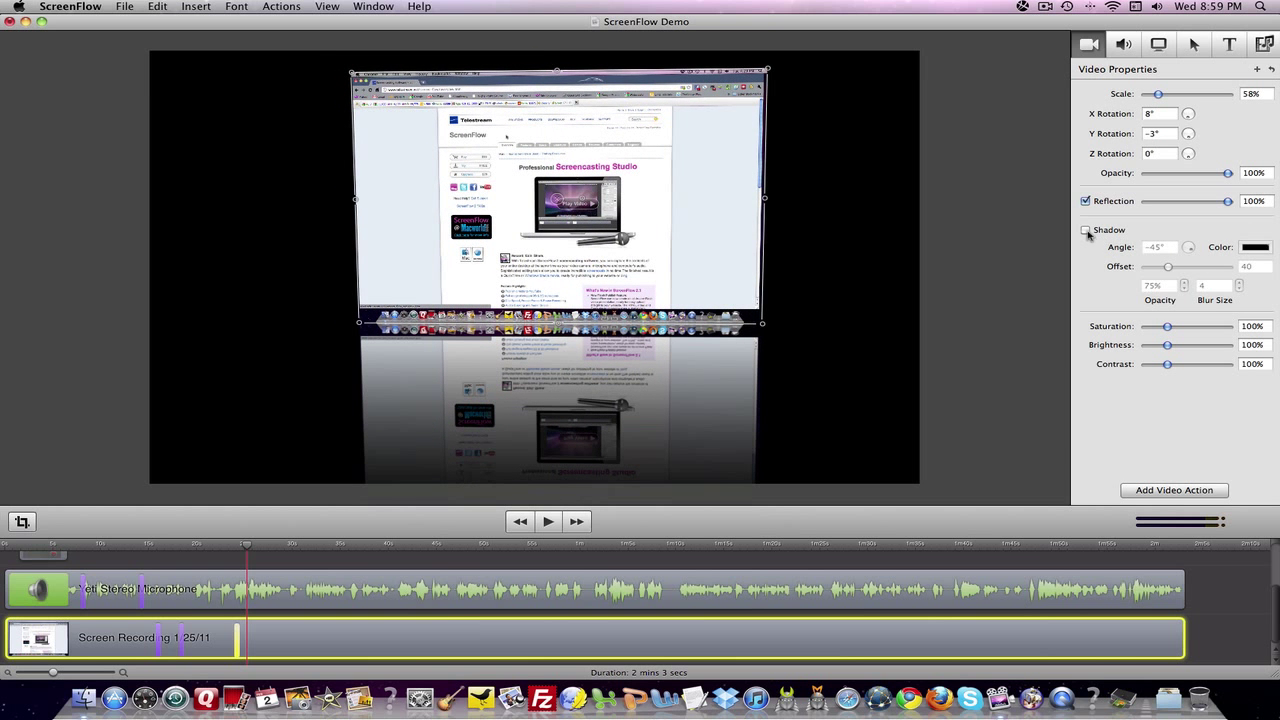
{"action": "mouse_move", "coordinate": [1170, 268]}
{"action": "left_mouse_down"}
{"action": "mouse_move", "coordinate": [1200, 271]}
{"action": "mouse_move", "coordinate": [1173, 270]}
{"action": "left_mouse_up"}
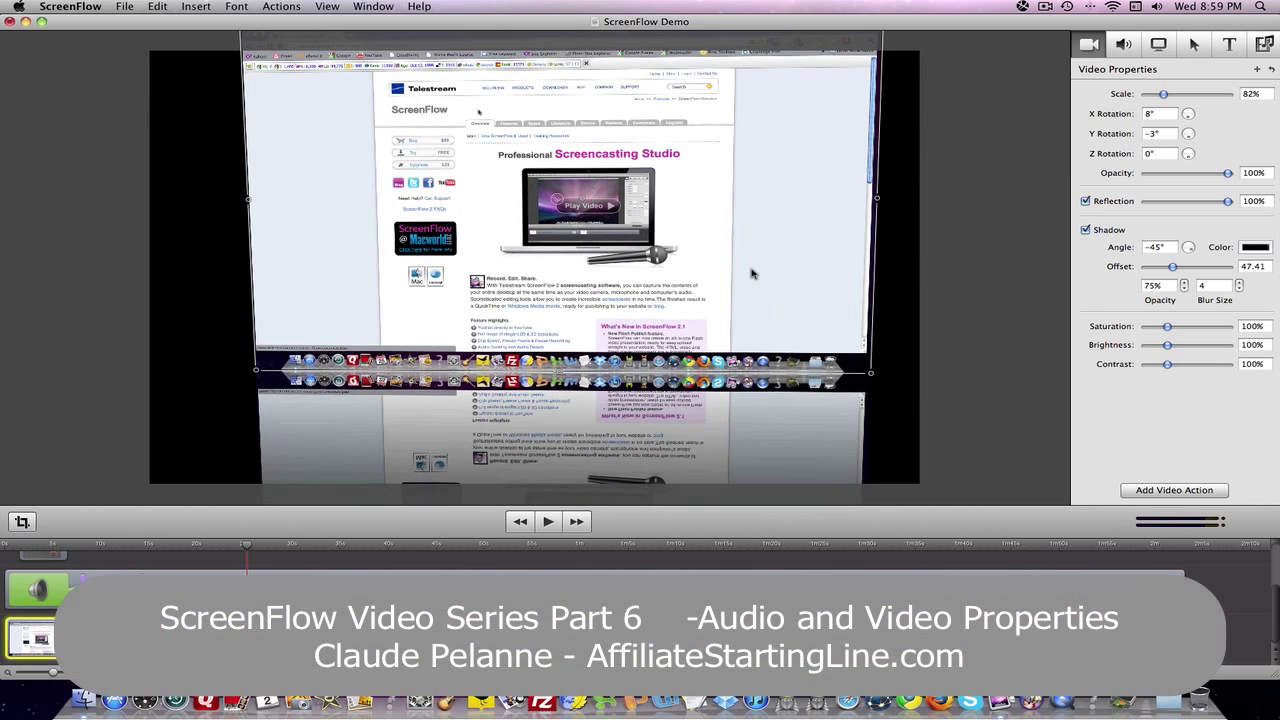
{"action": "left_click_drag", "start_coordinate": [753, 273], "coordinate": [748, 305]}
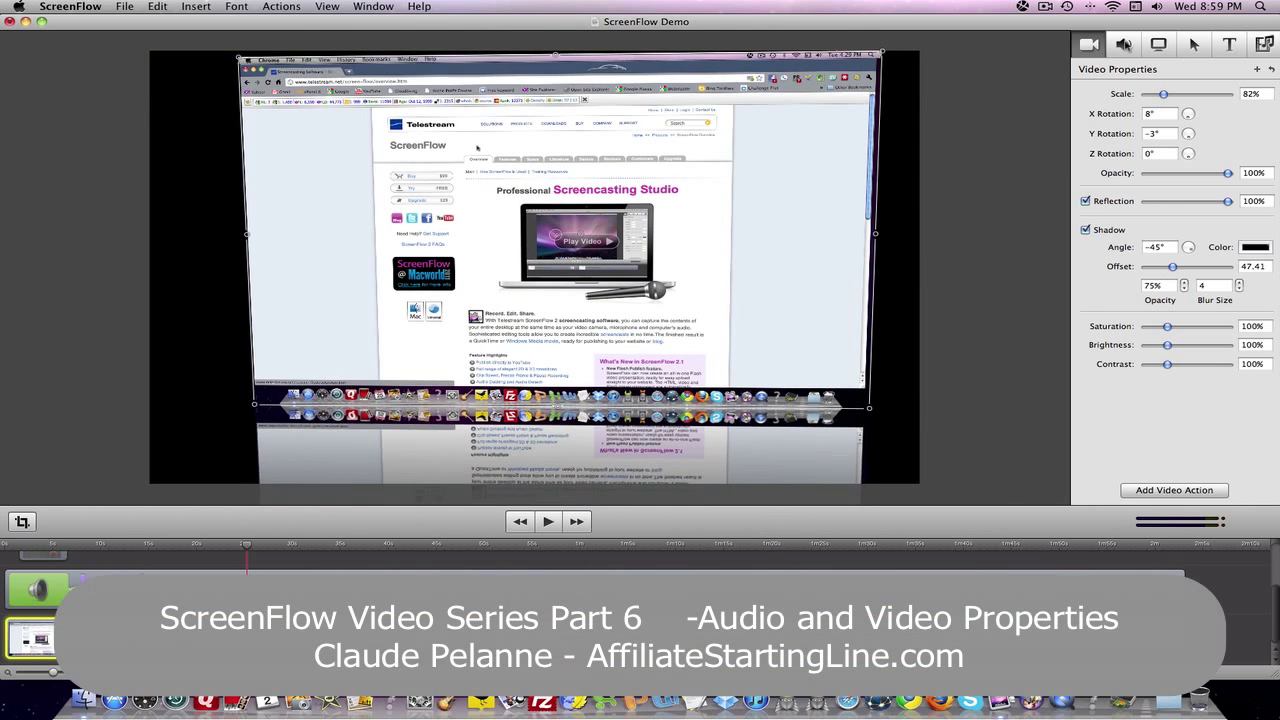
- Switch between the Video and Audio inspector tabs, ending on the clip's 100% volume, ducking-off settings
{"action": "left_click", "coordinate": [1124, 46]}
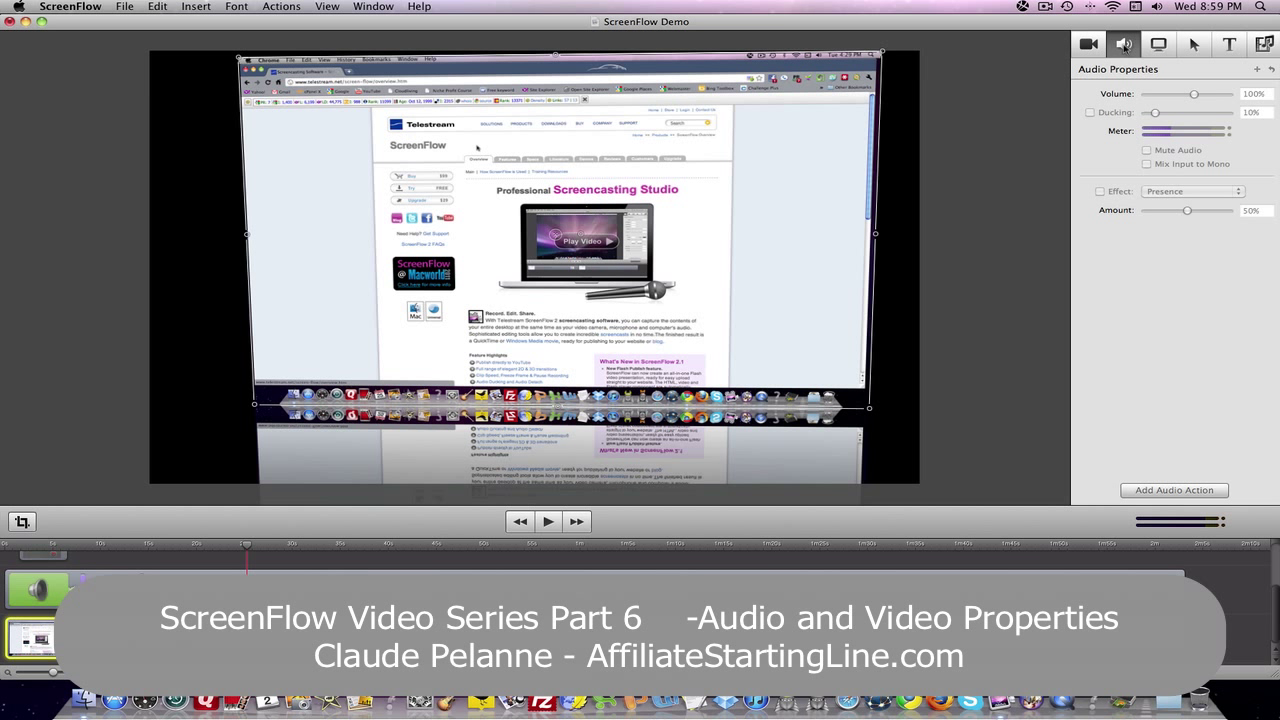
{"action": "left_click", "coordinate": [1099, 48]}
{"action": "left_click", "coordinate": [1128, 48]}
{"action": "left_click", "coordinate": [1091, 46]}
{"action": "left_click", "coordinate": [1119, 47]}
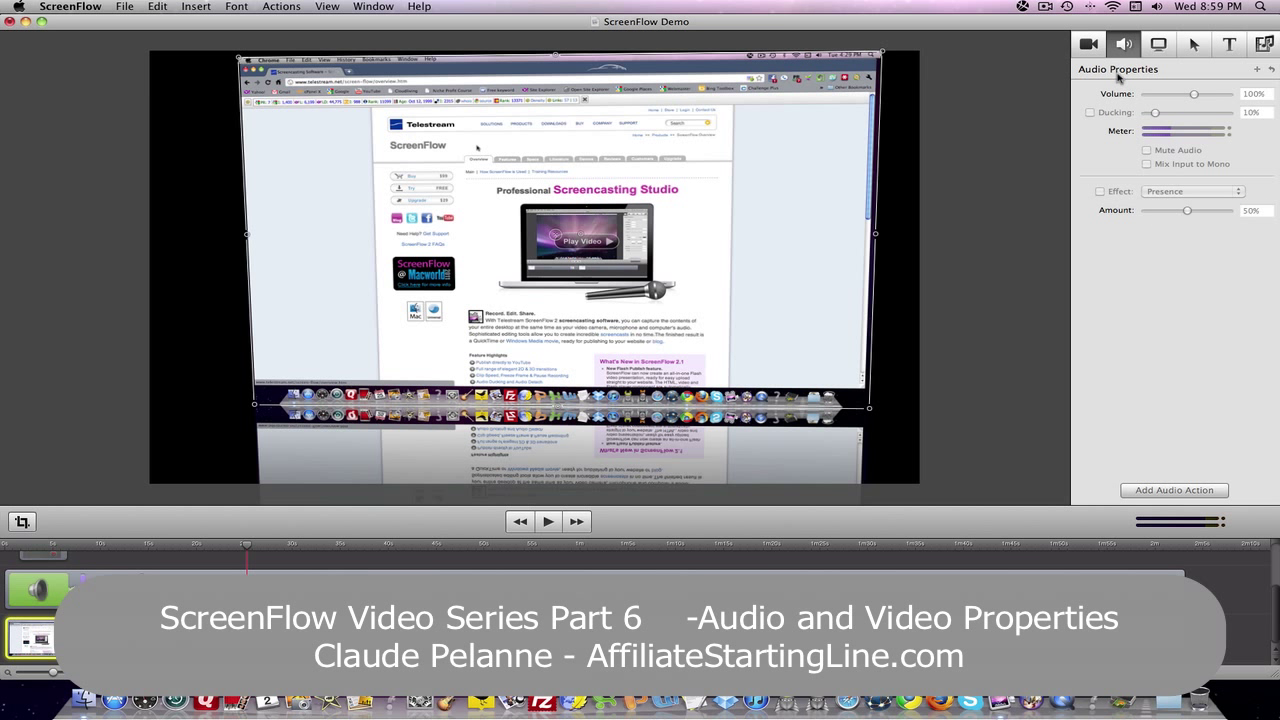